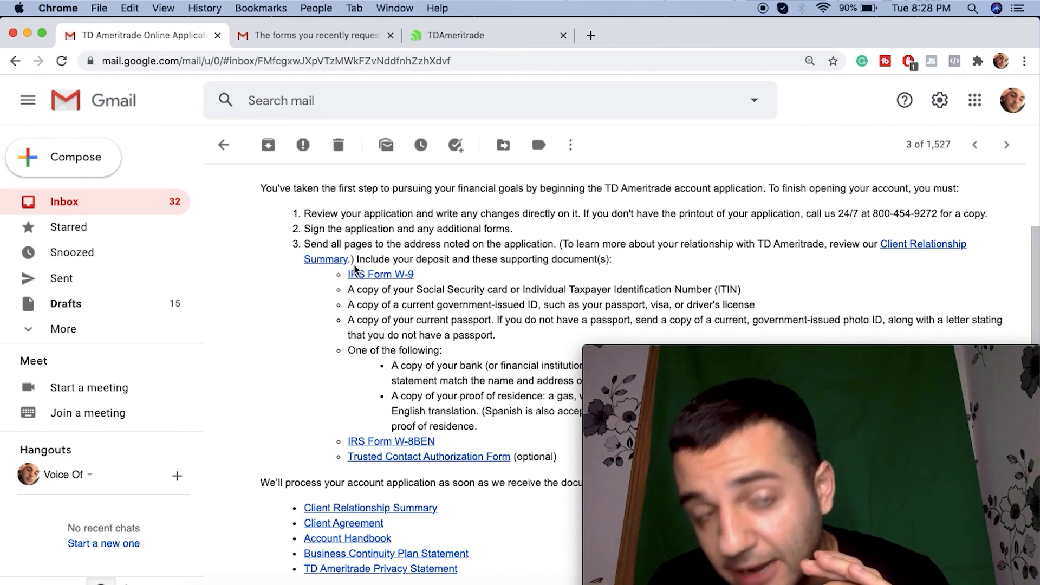
# Open the email with the recently requested forms, expand its first message and look through the attached PDF forms.
pyautogui.click(330, 37)
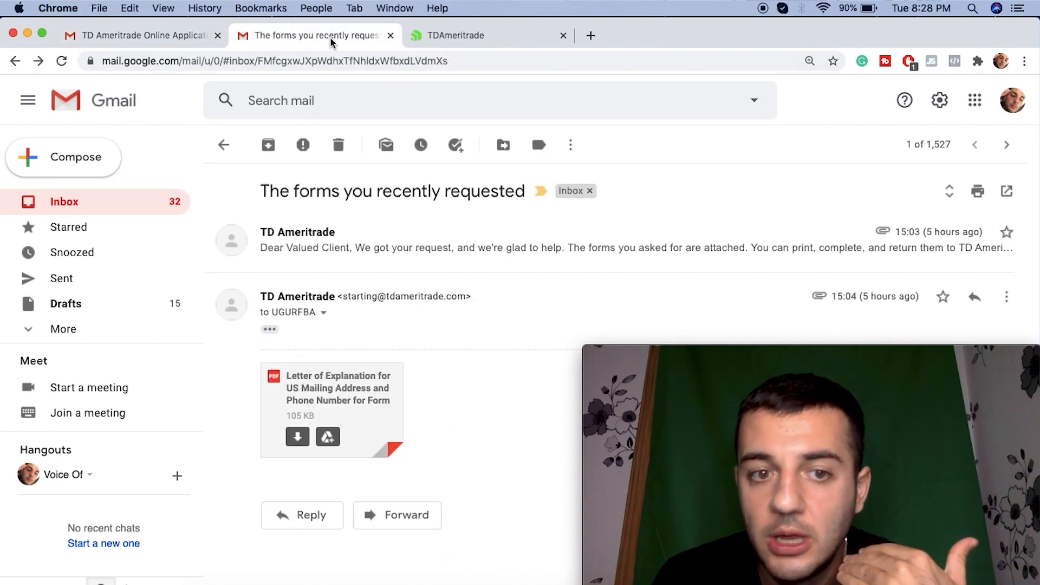
pyautogui.click(378, 262)
pyautogui.scroll(-10, 373, 404)
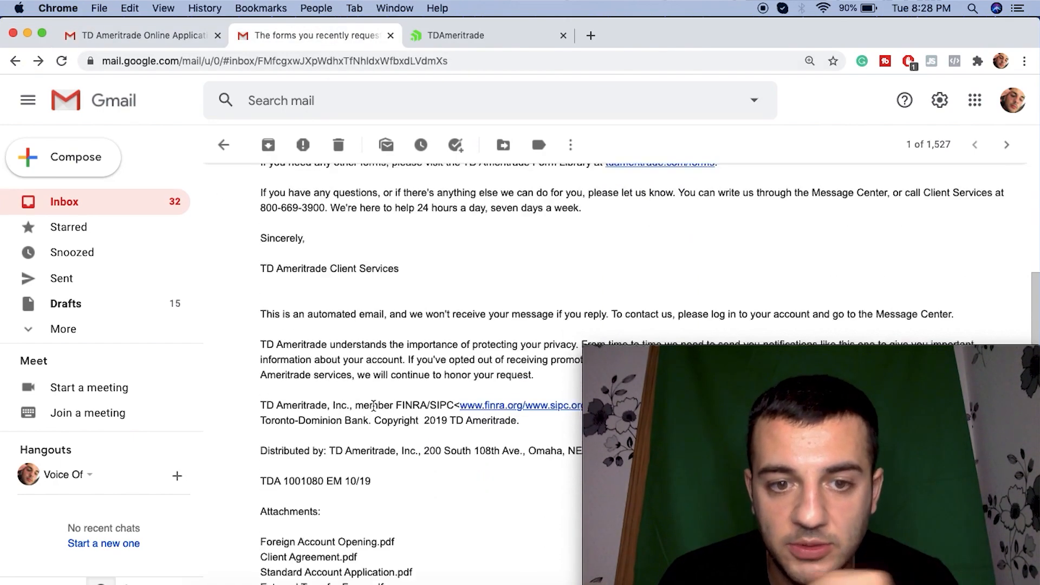
pyautogui.scroll(-5, 372, 410)
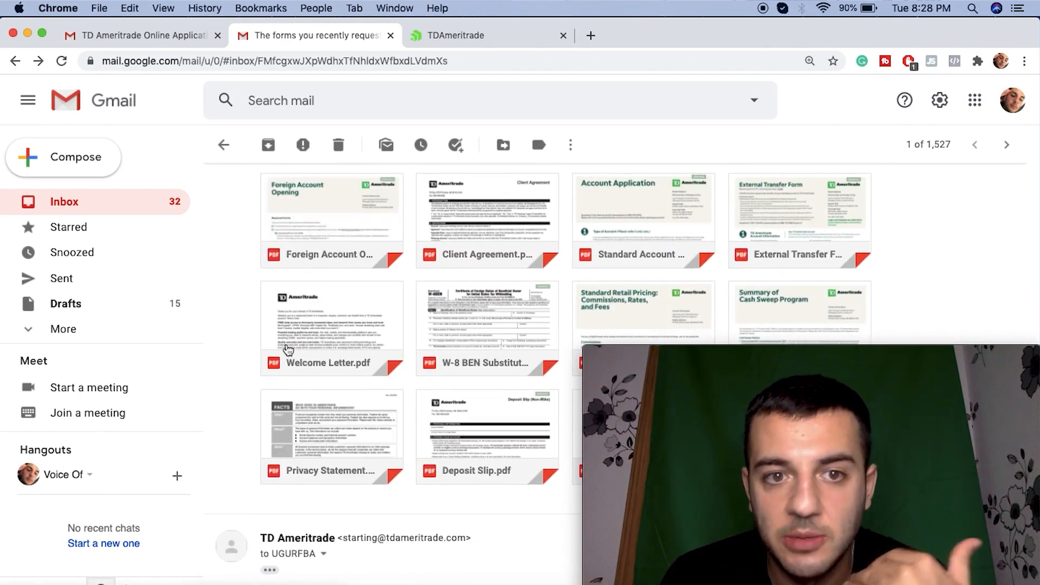
# Review the list of supporting documents required in the TD Ameritrade online application email.
pyautogui.click(155, 49)
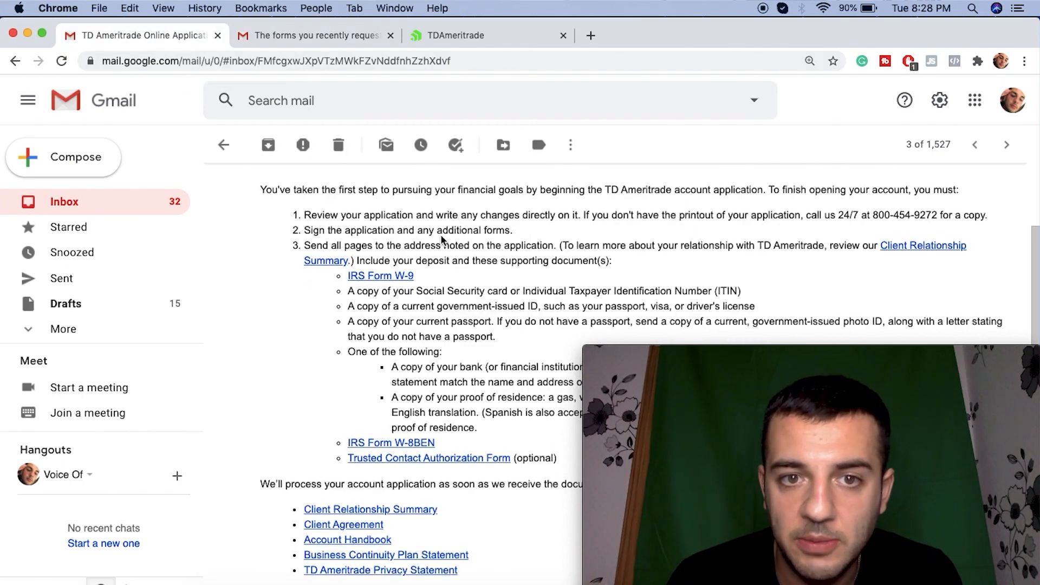
pyautogui.scroll(-1, 440, 239)
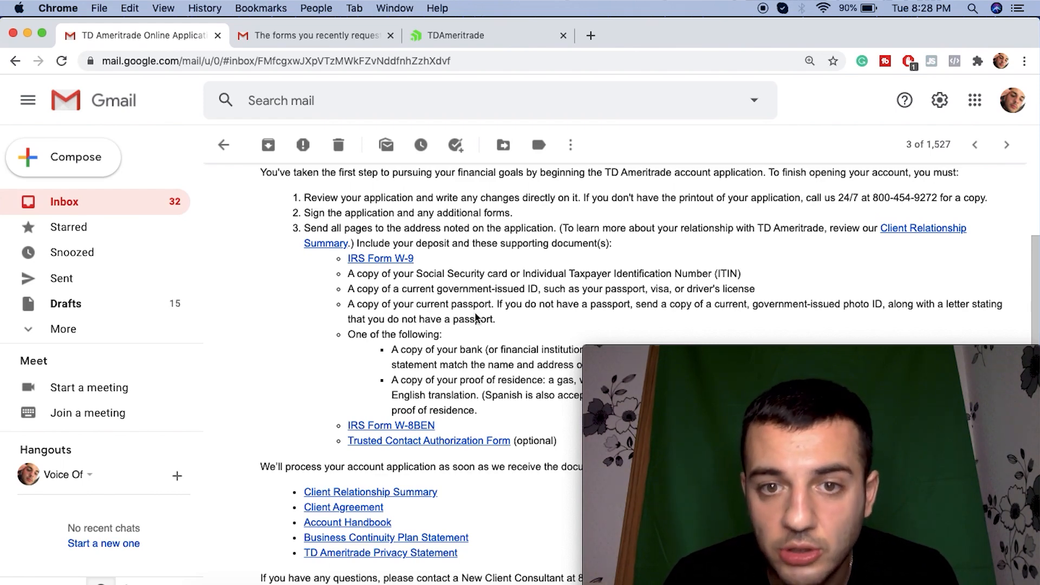
pyautogui.scroll(-3, 373, 357)
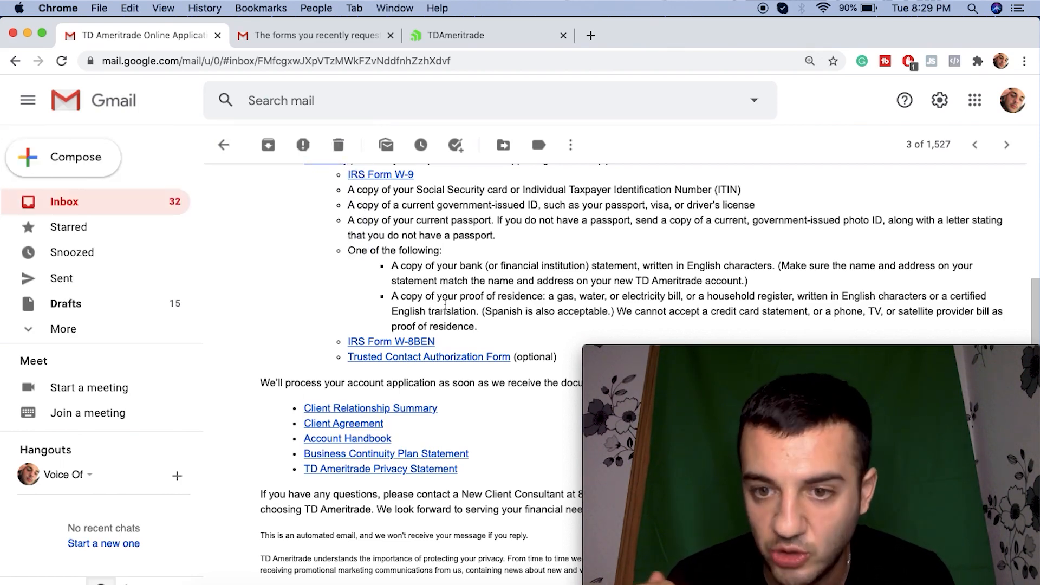
# Check the Letter of Explanation for US Mailing Address and Phone Number attachment in the forms email, then return to the application email.
pyautogui.click(317, 36)
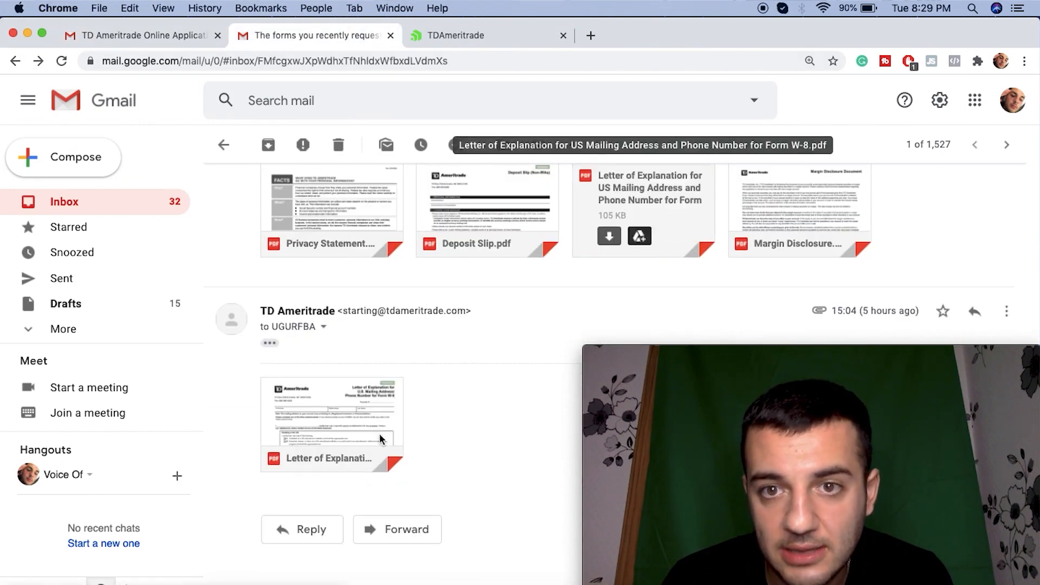
pyautogui.moveTo(362, 421)
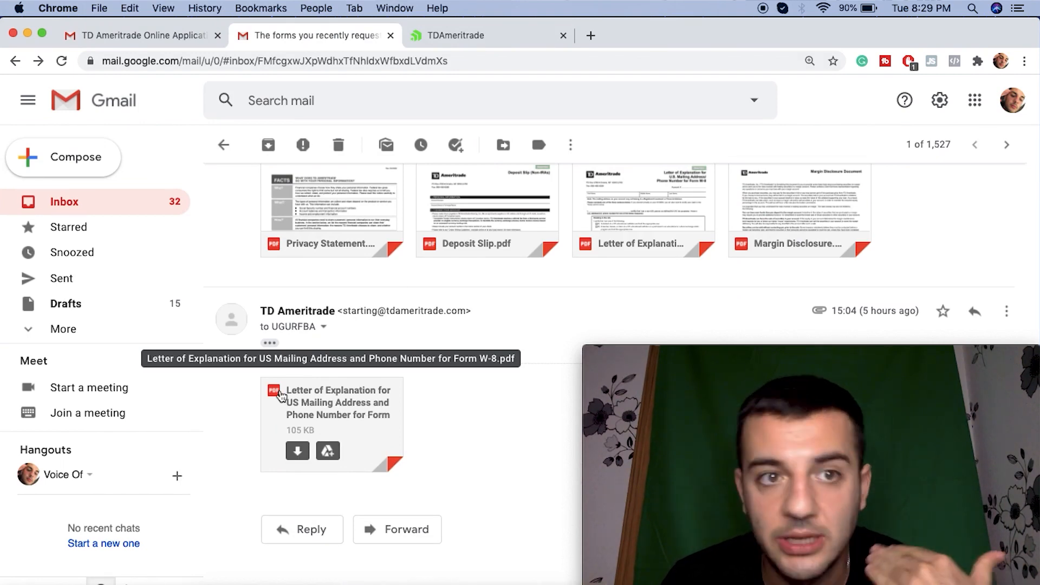
pyautogui.click(116, 35)
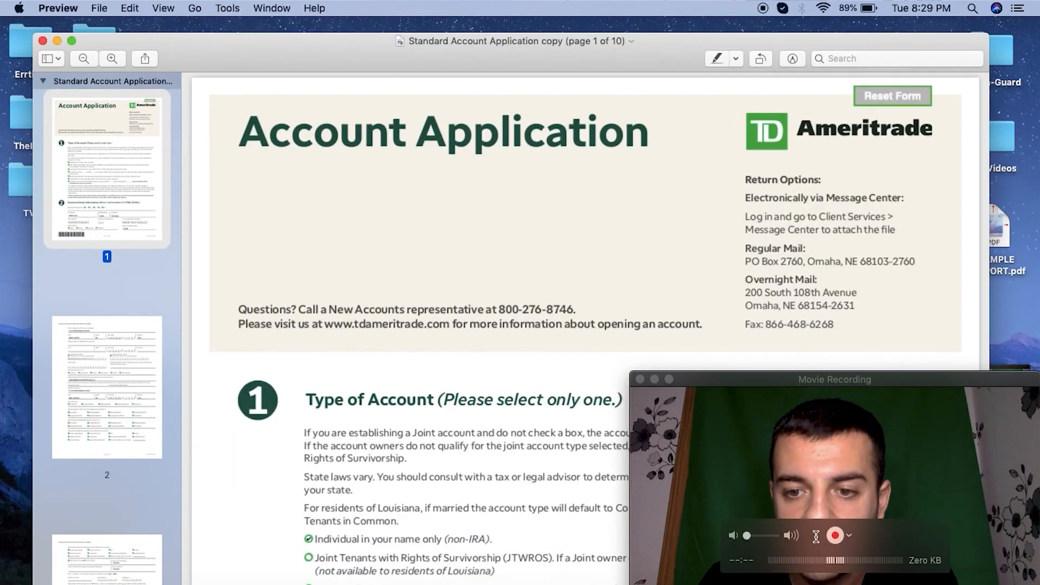
# In the Standard Account Application PDF in Preview, review the account choices in section 1, Type of Account.
pyautogui.click(818, 535)
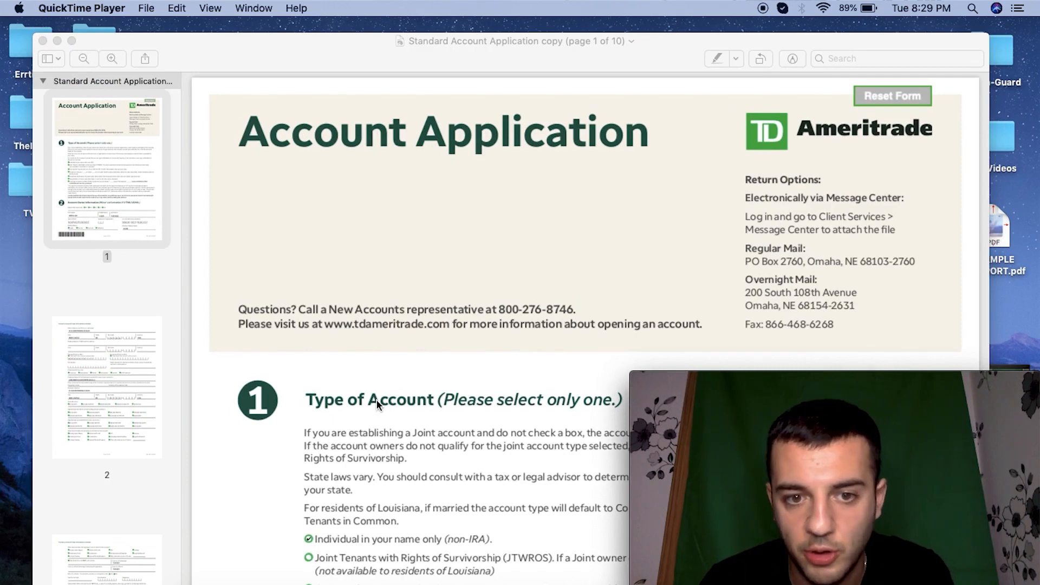
pyautogui.scroll(-10, 377, 404)
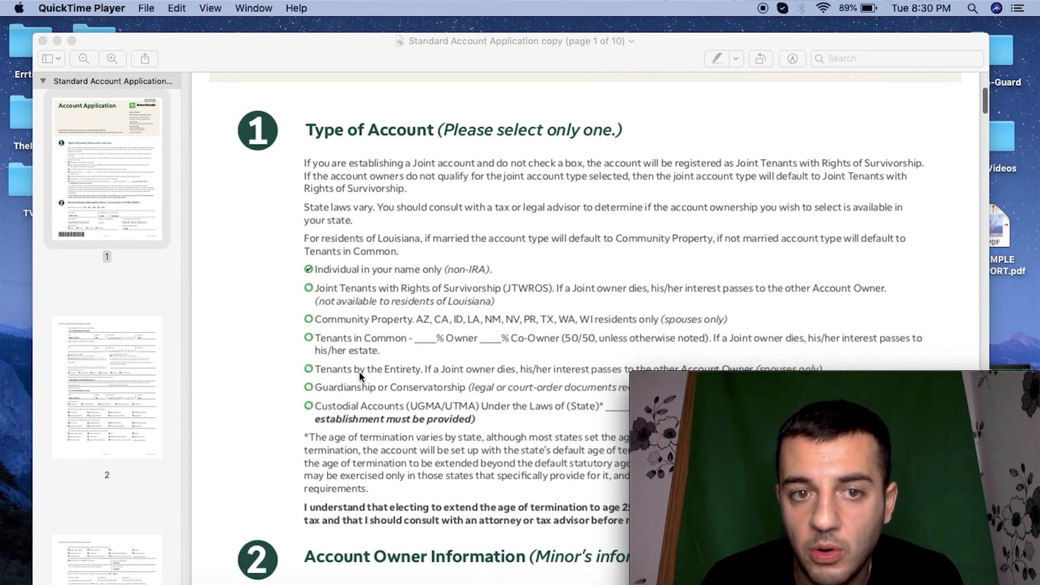
pyautogui.scroll(1, 371, 389)
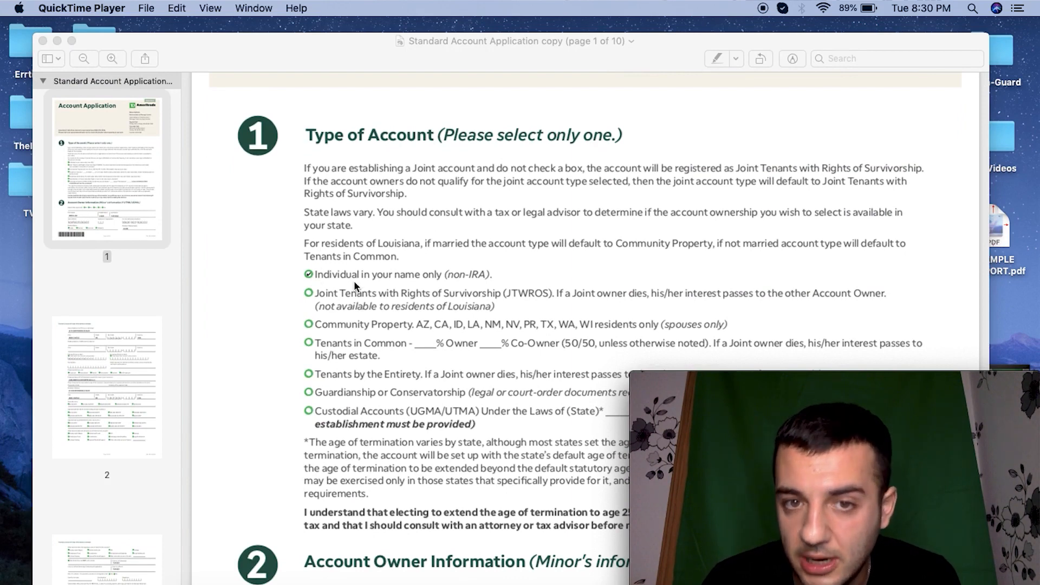
pyautogui.scroll(-3, 409, 290)
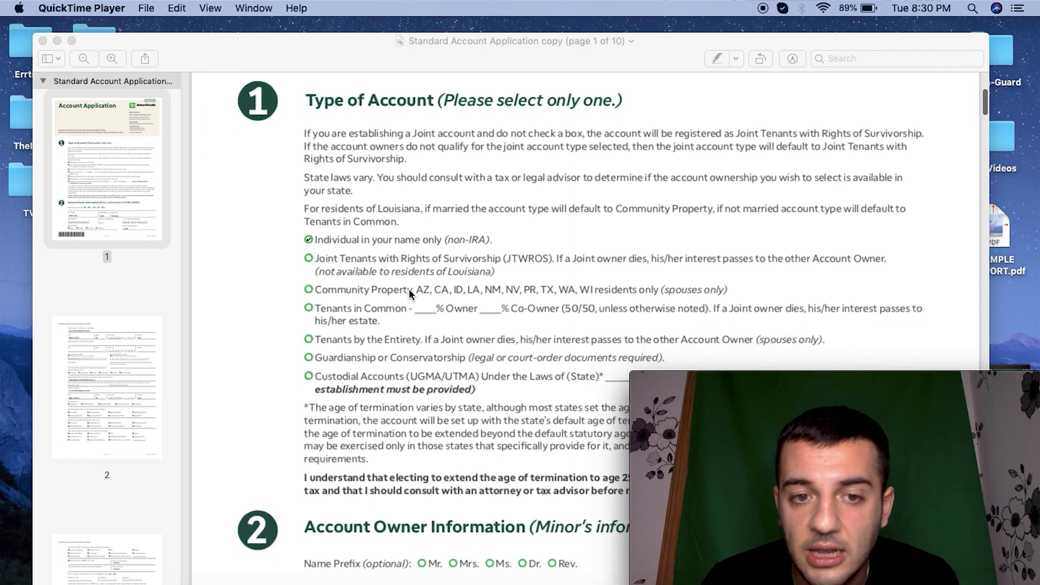
pyautogui.scroll(-3, 408, 288)
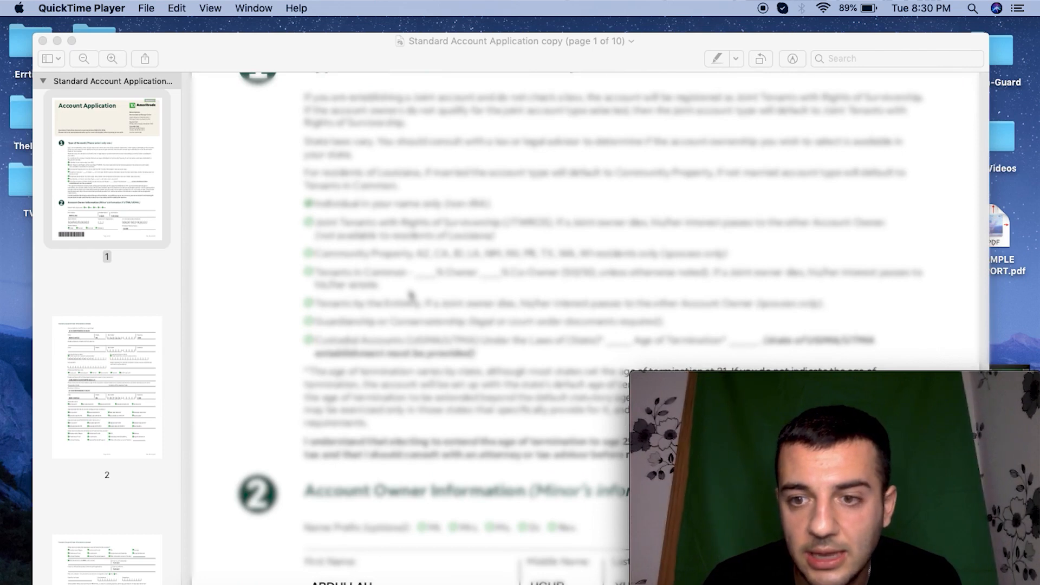
# Delete the extra characters at the end of the Last Name entry in section 2, Account Owner Information.
pyautogui.scroll(-7, 410, 294)
pyautogui.scroll(-12, 410, 294)
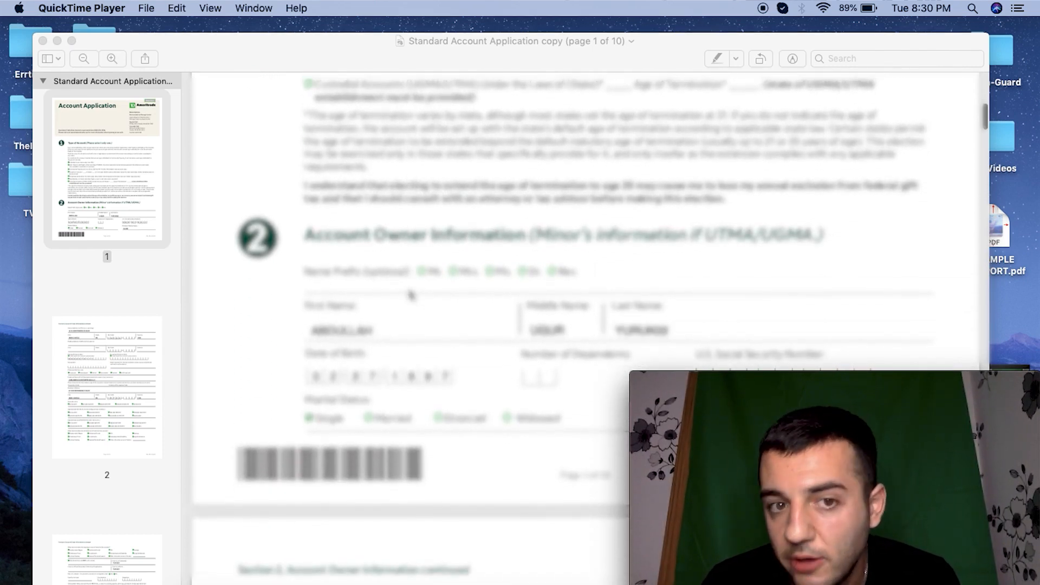
pyautogui.scroll(-5, 410, 294)
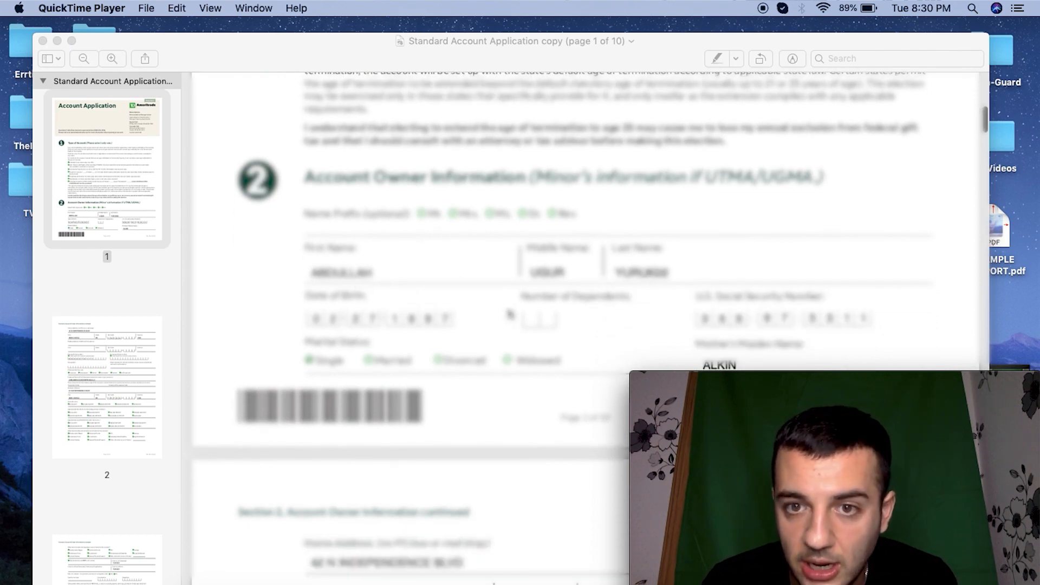
pyautogui.click(659, 278)
pyautogui.click(677, 274)
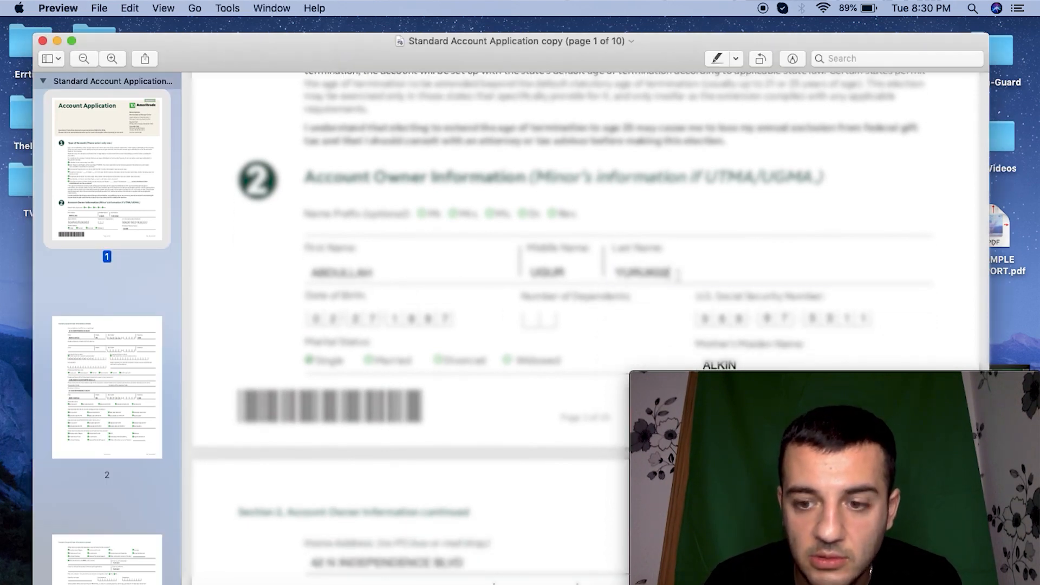
pyautogui.press('BackSpace')
pyautogui.press('BackSpace')
# Examine the date of birth, Social Security number, marital status and mother's maiden name fields on page 1.
pyautogui.scroll(-3, 351, 336)
pyautogui.click(332, 279)
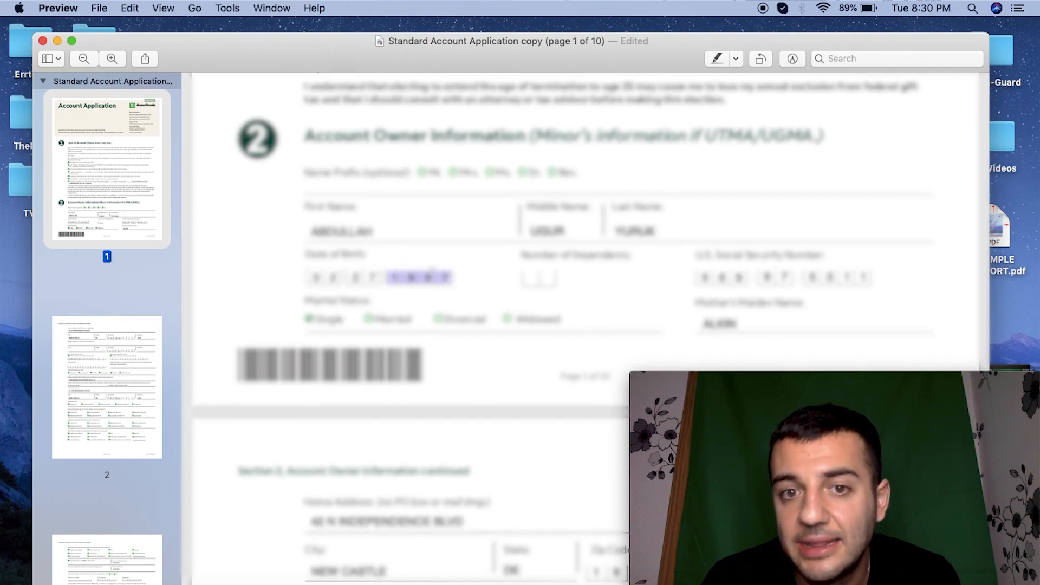
pyautogui.scroll(-2, 475, 275)
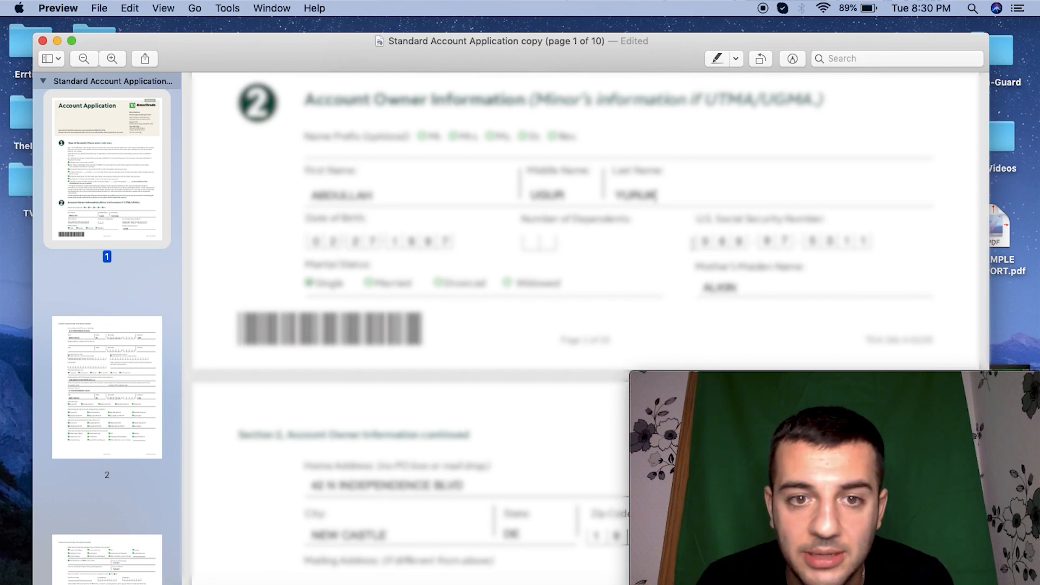
pyautogui.scroll(-2, 719, 298)
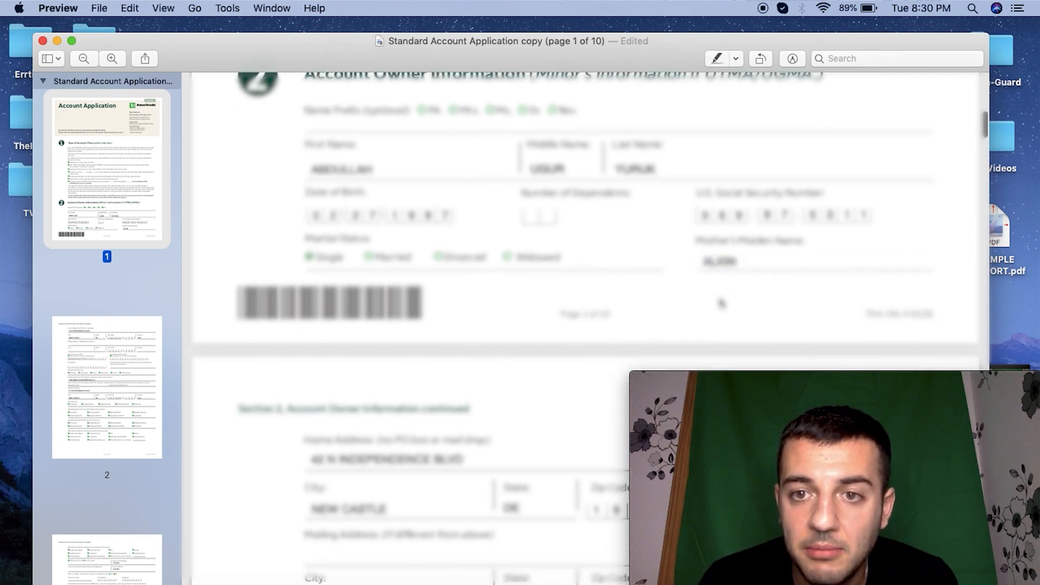
pyautogui.scroll(-5, 720, 303)
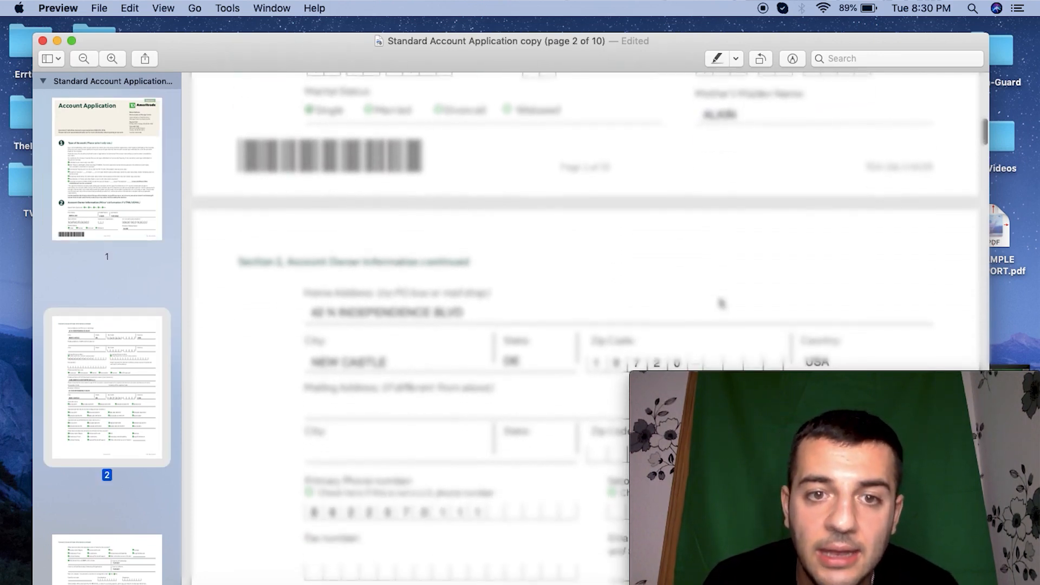
# Examine the home address, mailing address, phone number and employment status fields on page 2.
pyautogui.scroll(-3, 585, 328)
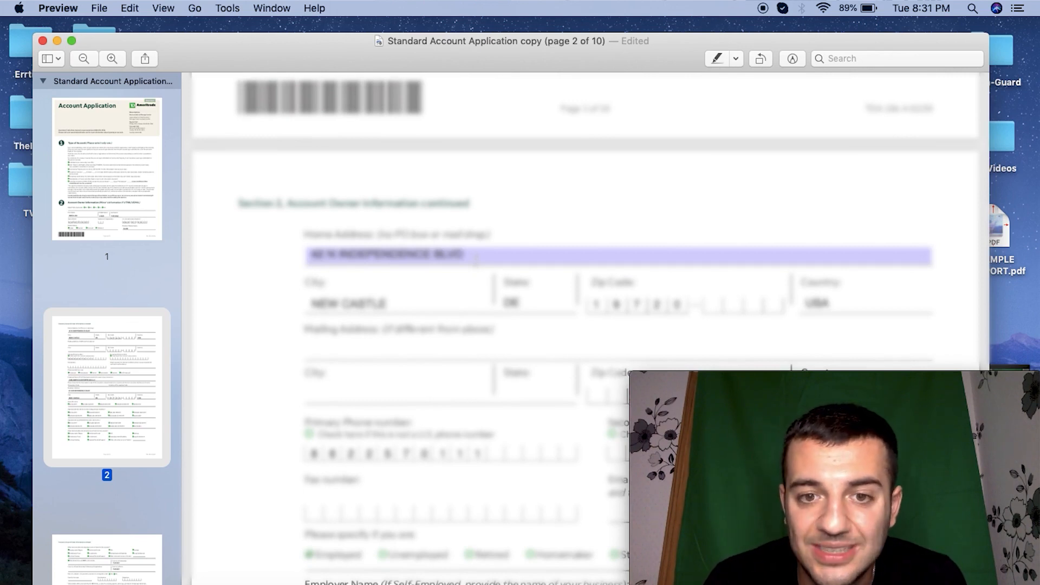
pyautogui.scroll(-3, 475, 262)
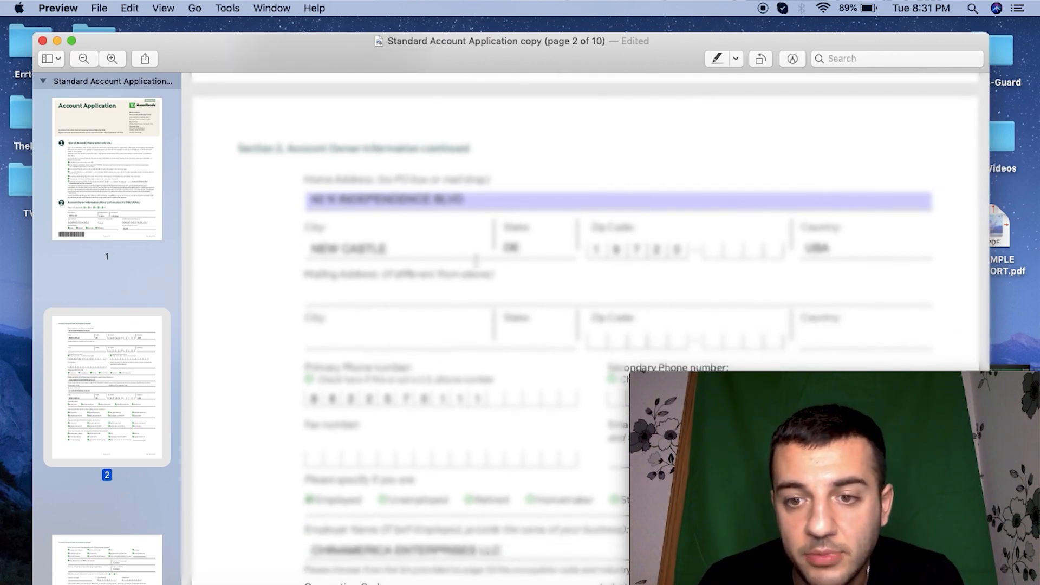
pyautogui.scroll(-2, 476, 262)
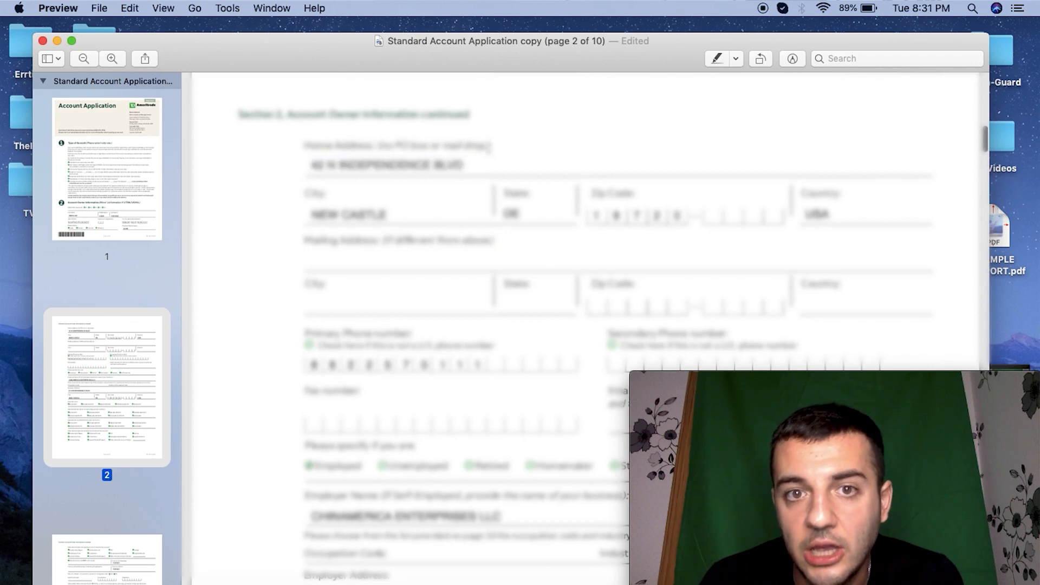
pyautogui.scroll(-2, 275, 256)
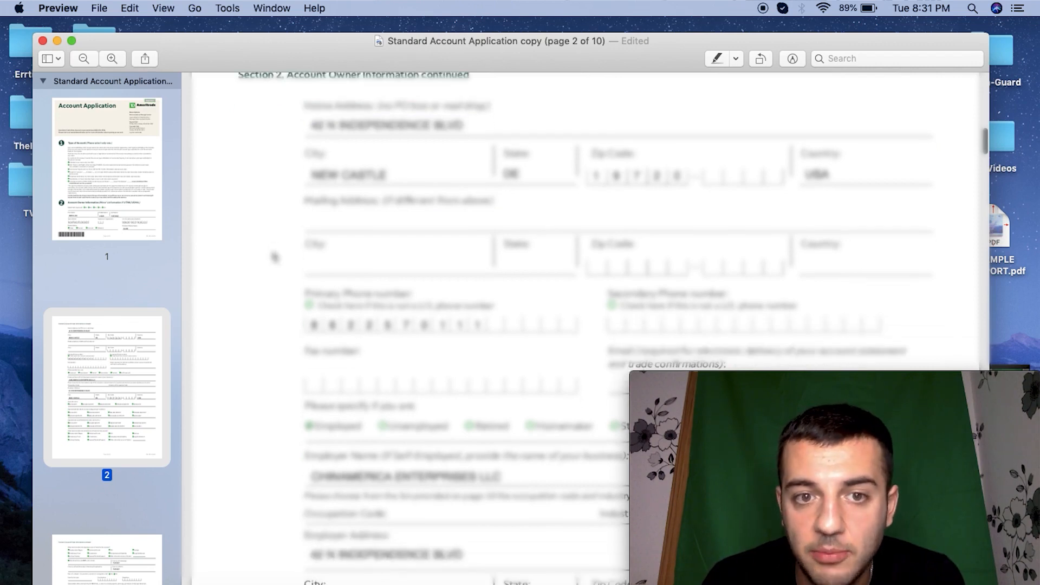
pyautogui.scroll(-2, 274, 257)
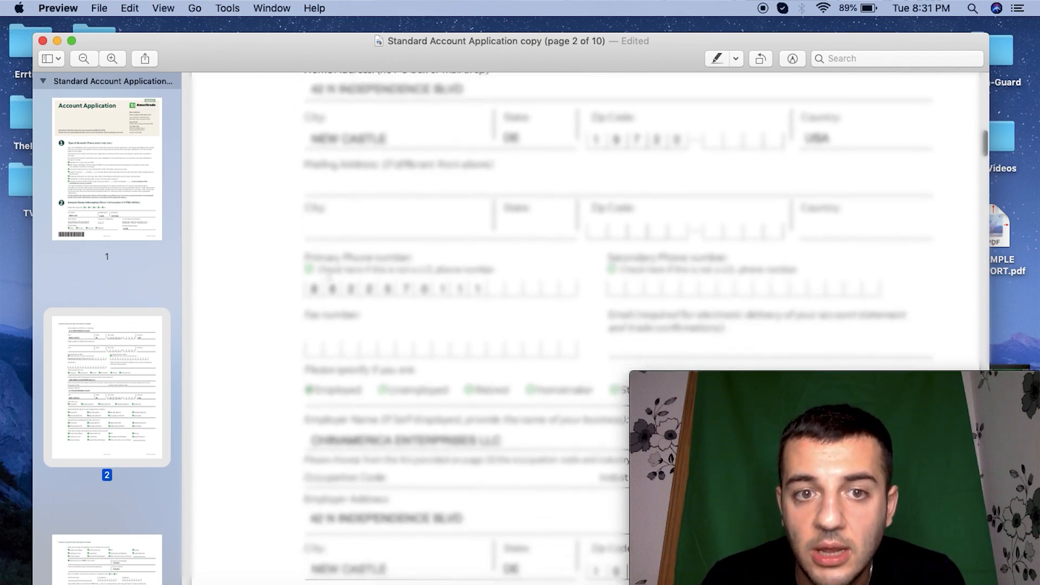
pyautogui.scroll(-8, 340, 277)
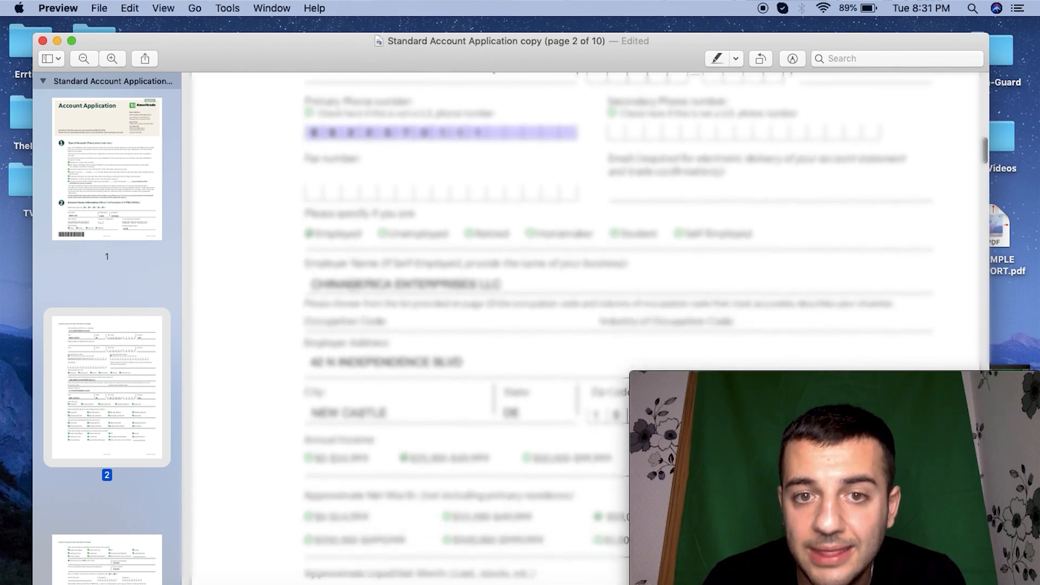
pyautogui.scroll(1, 353, 282)
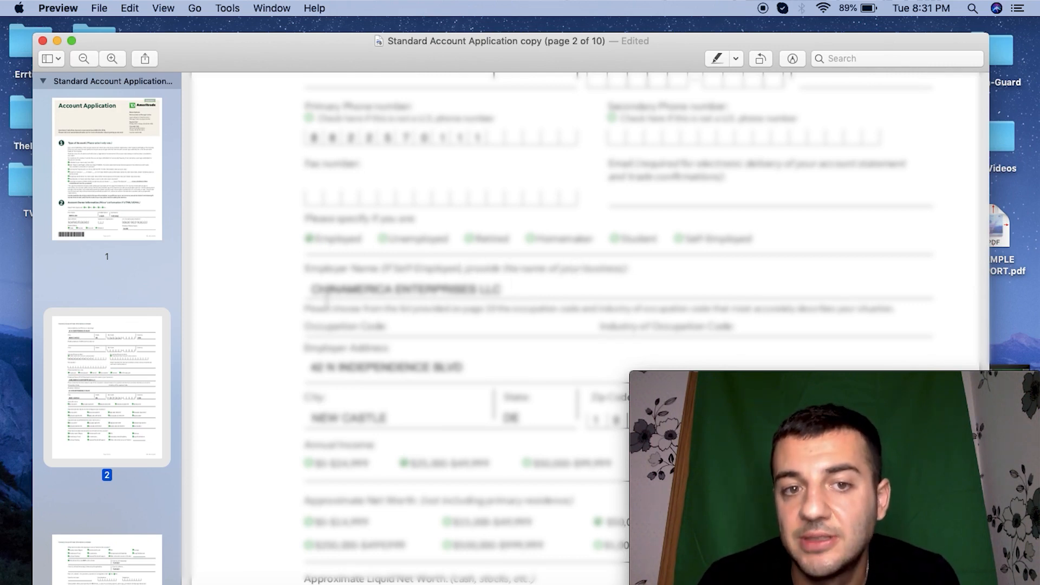
# Examine the employer name, occupation code, employer address and annual income fields on page 2.
pyautogui.click(403, 290)
pyautogui.scroll(-3, 488, 294)
pyautogui.click(490, 293)
pyautogui.click(501, 212)
pyautogui.click(476, 338)
pyautogui.scroll(-3, 476, 340)
pyautogui.scroll(-3, 475, 339)
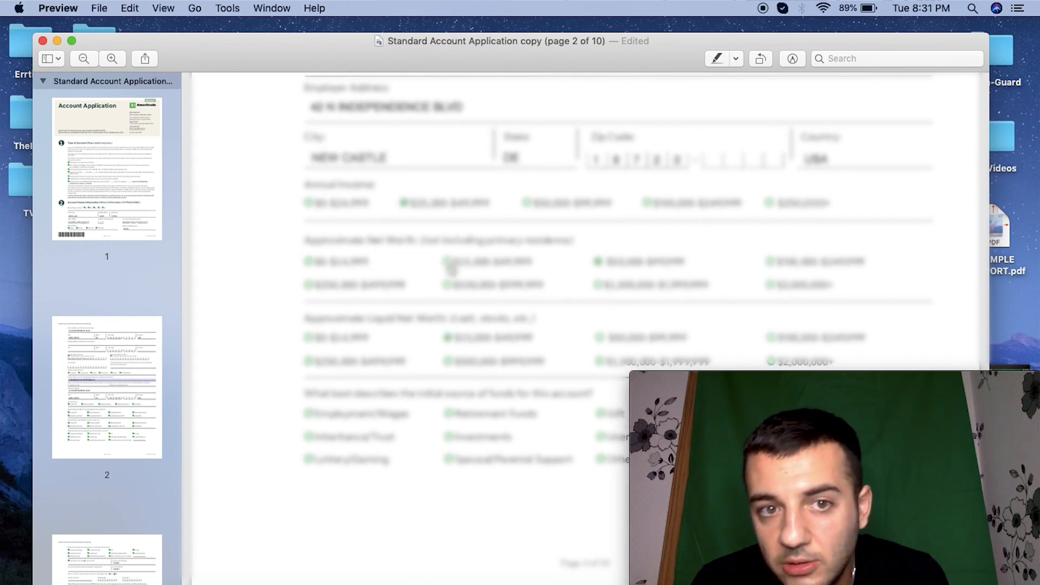
# Review the net worth, liquid net worth, initial and ongoing source of funds, and citizenship questions across pages 2 and 3.
pyautogui.scroll(-2, 473, 294)
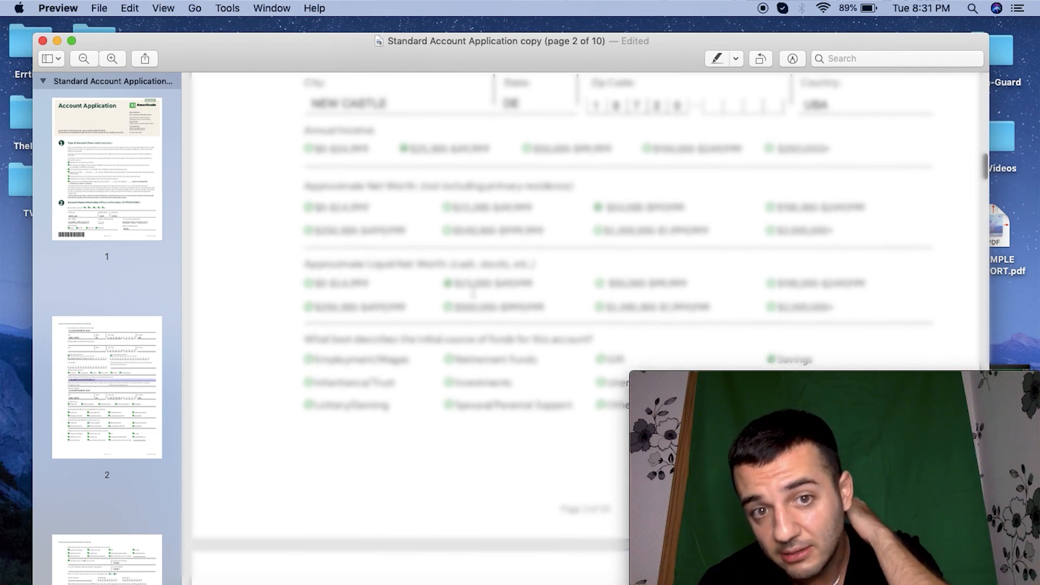
pyautogui.scroll(-1, 473, 293)
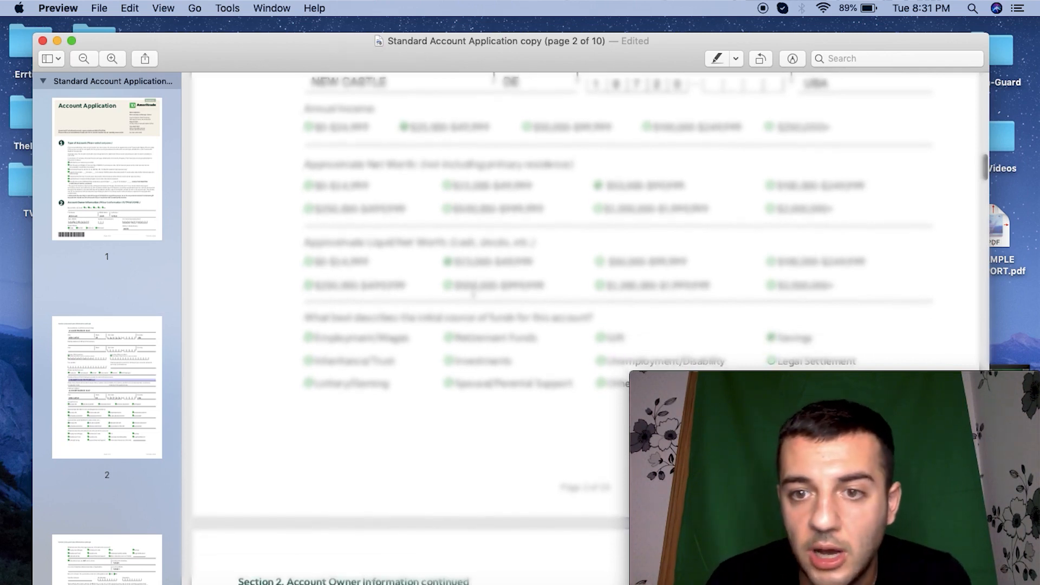
pyautogui.scroll(-1, 473, 294)
pyautogui.scroll(-2, 473, 291)
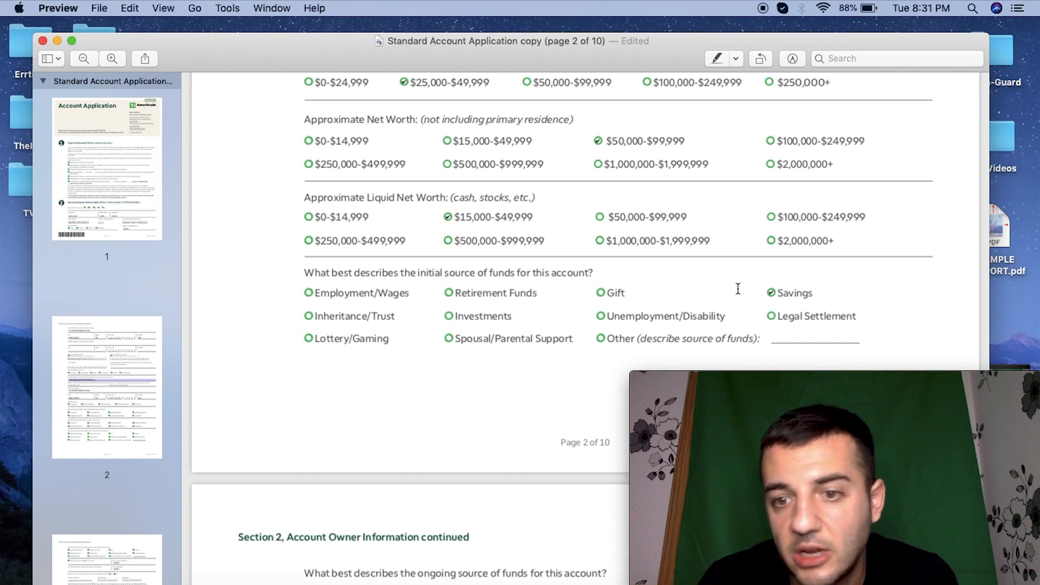
pyautogui.scroll(-5, 760, 287)
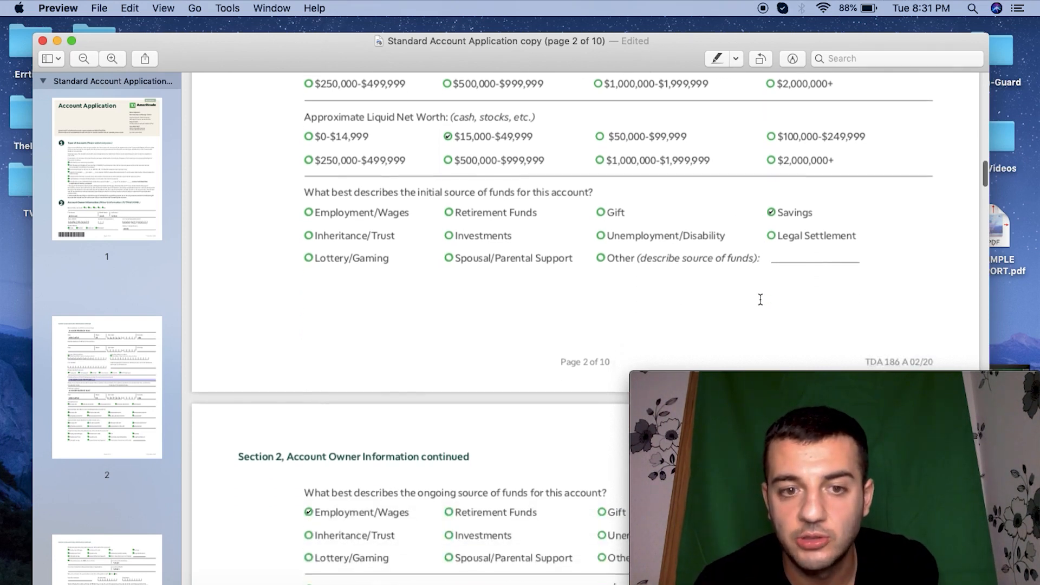
pyautogui.scroll(-2, 761, 300)
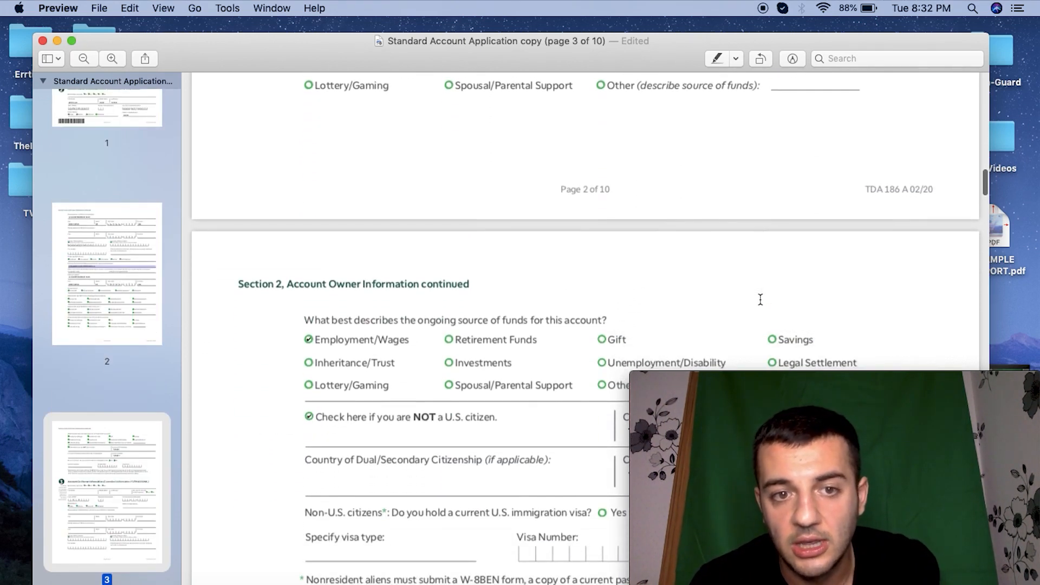
pyautogui.scroll(-2, 760, 300)
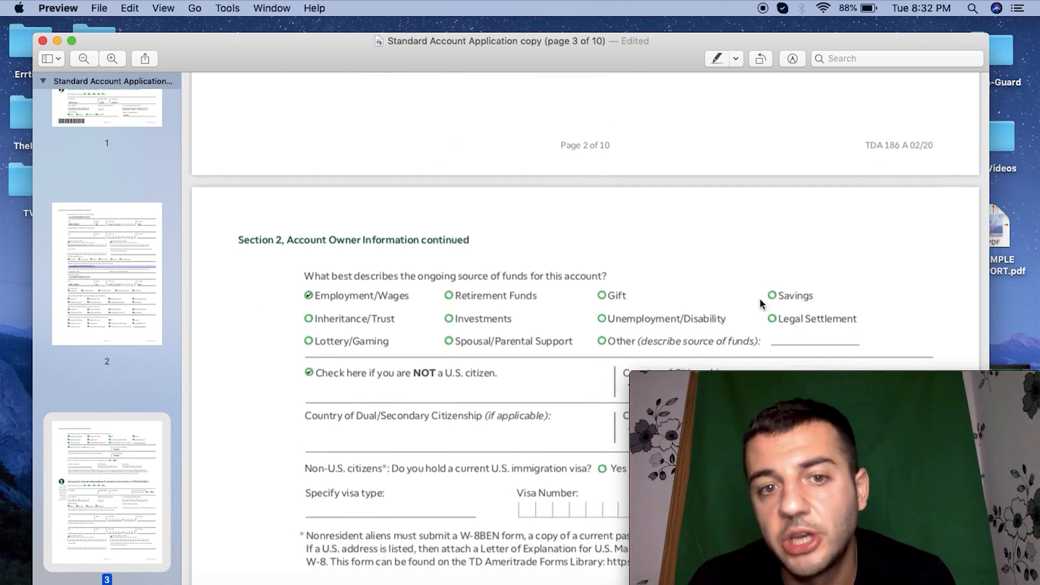
# Examine the non-U.S. citizen checkbox, country of citizenship, country of birth and U.S. immigration visa questions on page 3.
pyautogui.scroll(-4, 394, 294)
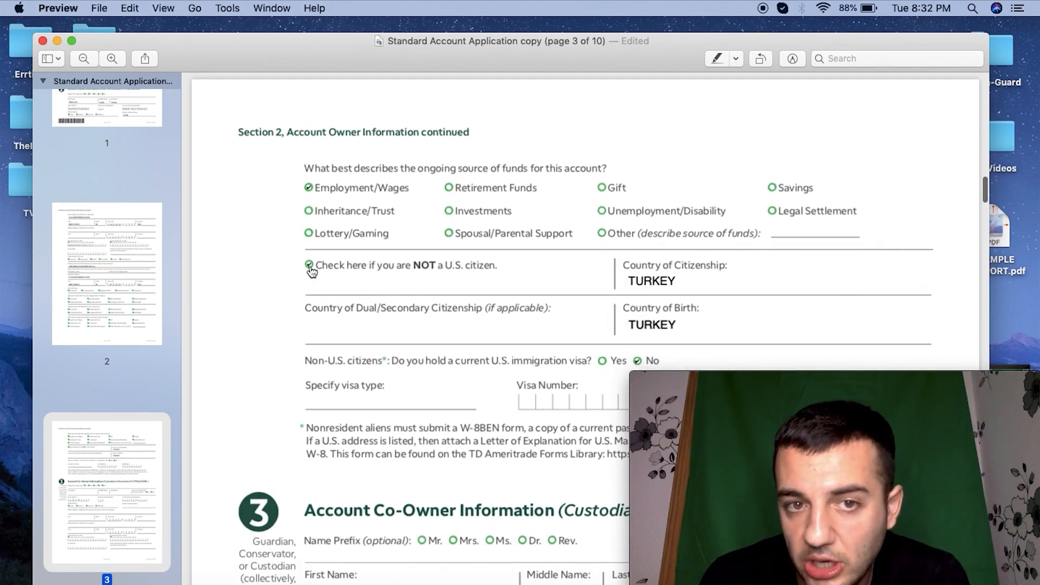
pyautogui.scroll(-1, 310, 272)
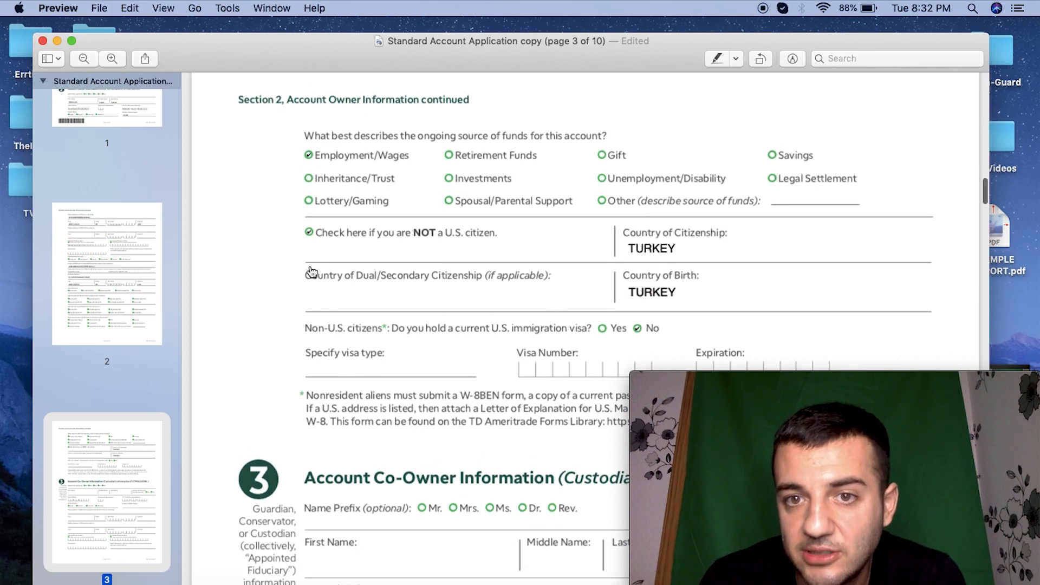
pyautogui.scroll(-1, 311, 272)
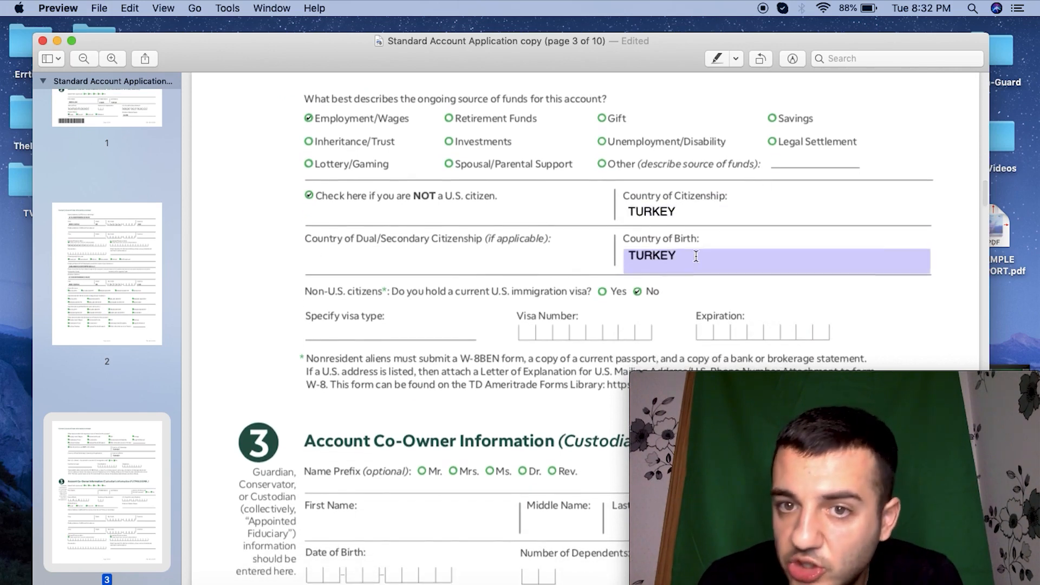
pyautogui.scroll(-1, 657, 296)
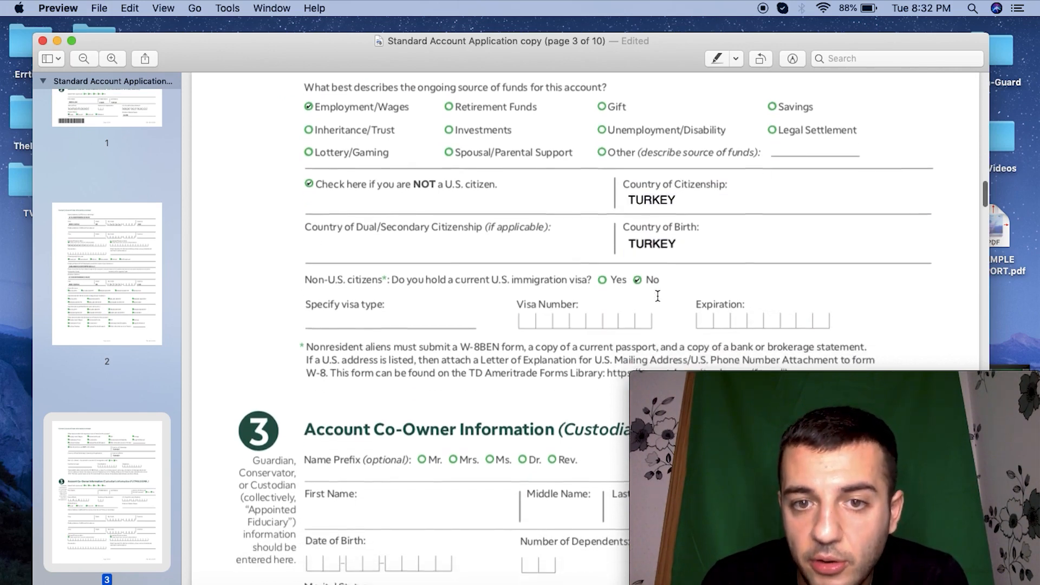
pyautogui.scroll(-2, 658, 295)
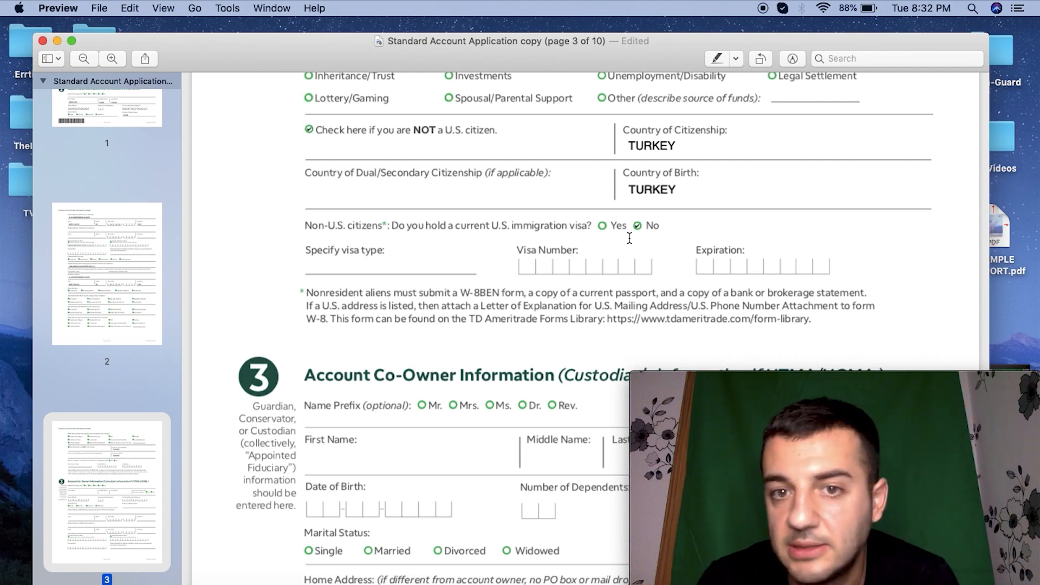
# Skim past the Account Co-Owner Information section and examine the Affiliations questions on page 5.
pyautogui.scroll(-5, 629, 238)
pyautogui.scroll(-10, 629, 238)
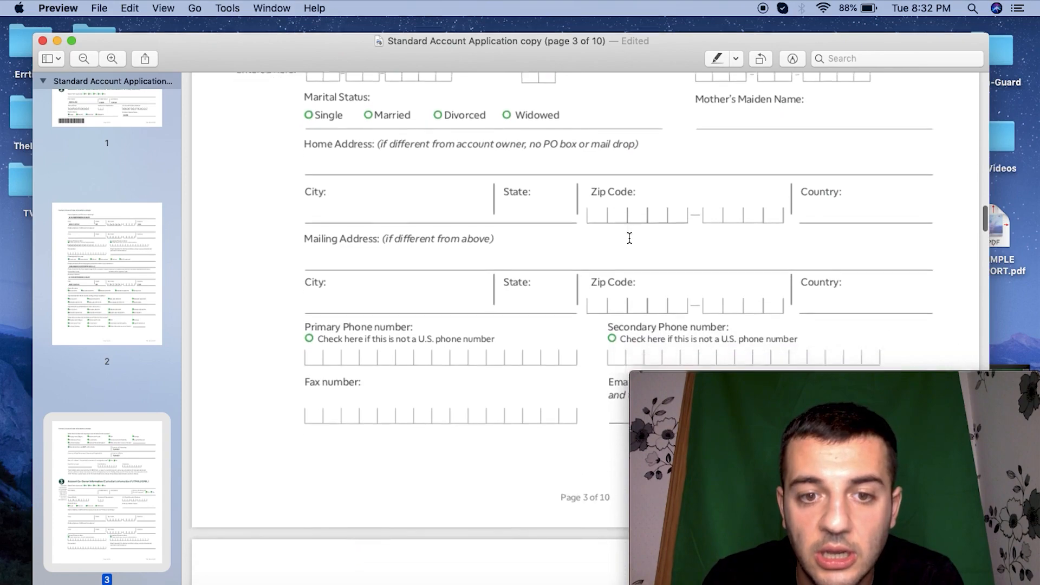
pyautogui.scroll(-20, 629, 238)
pyautogui.scroll(-18, 630, 237)
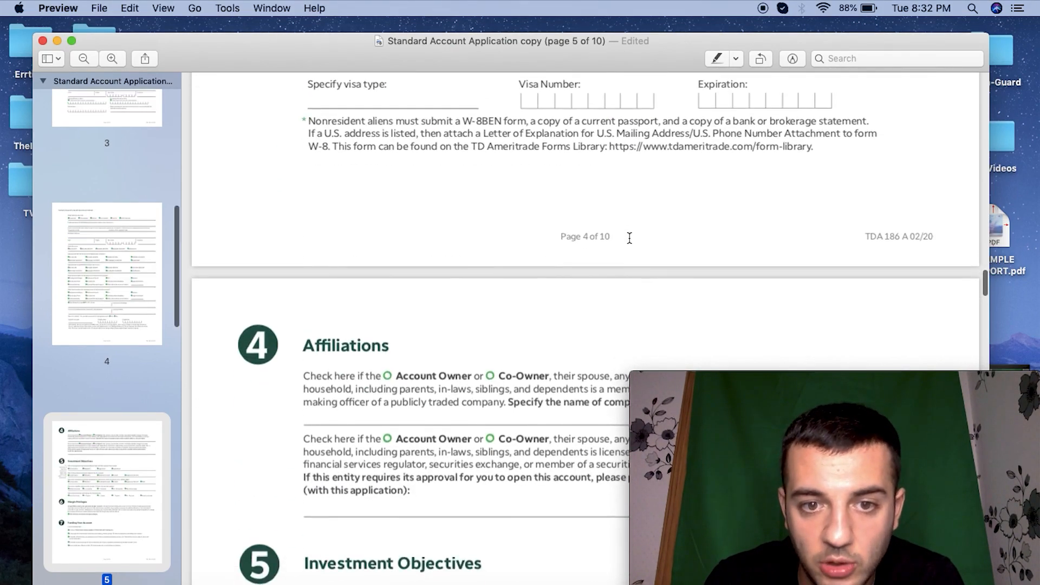
pyautogui.scroll(-5, 629, 237)
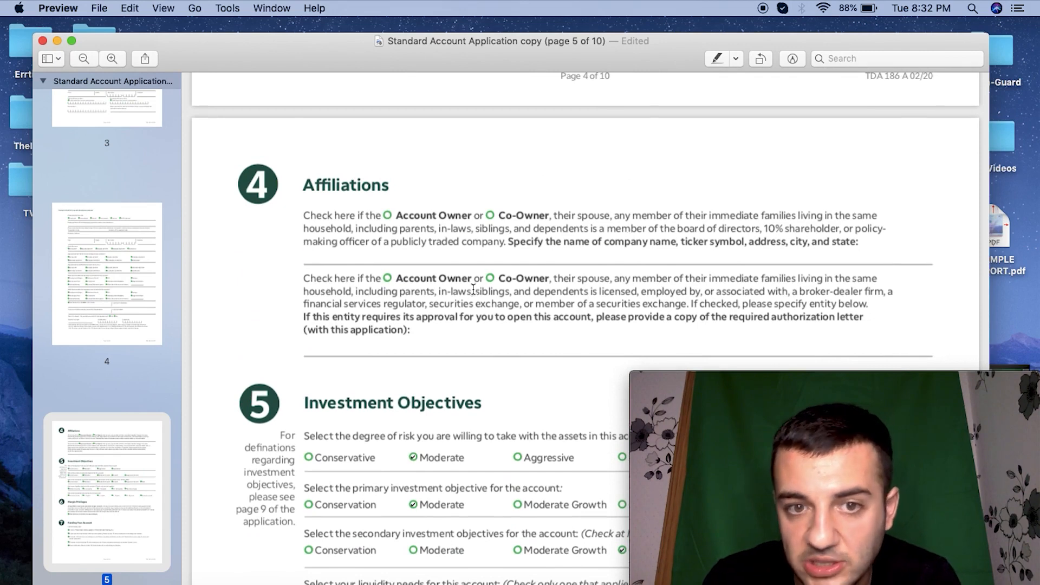
# Review the Investment Objectives answers on risk, primary and secondary objectives, liquidity needs and time horizon, plus Margin Privileges.
pyautogui.scroll(-5, 472, 290)
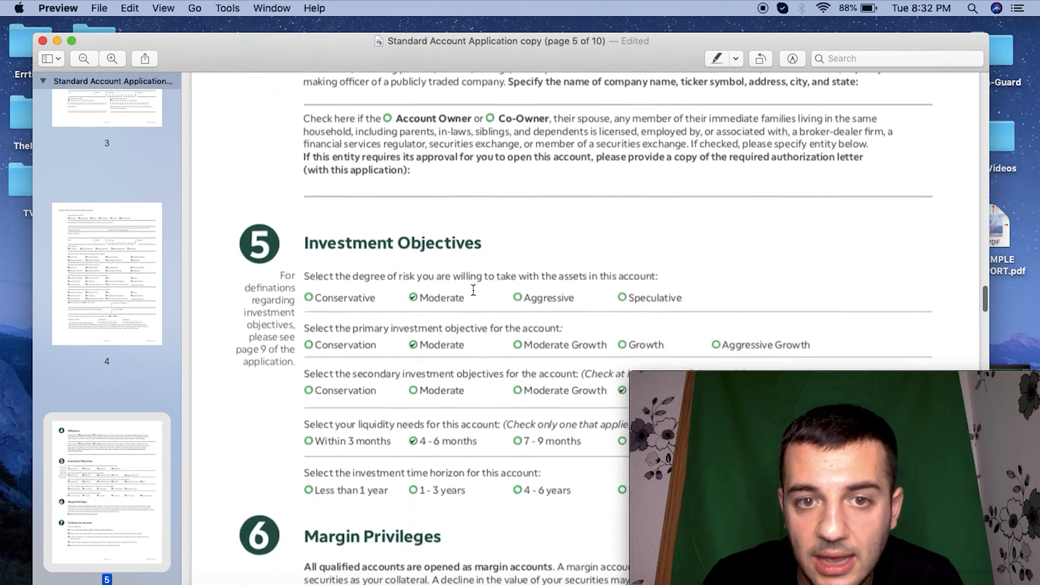
pyautogui.scroll(-1, 473, 290)
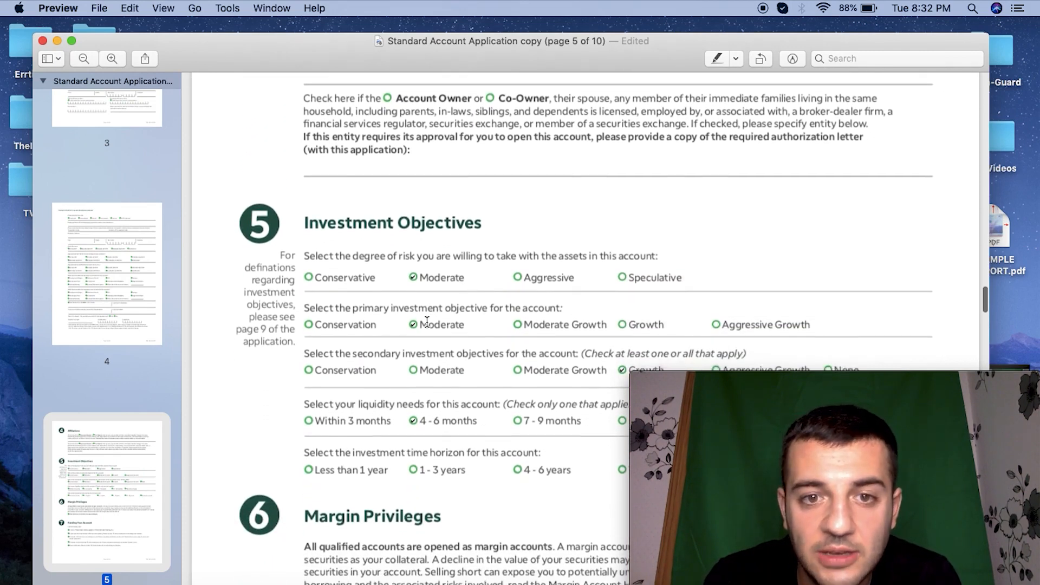
pyautogui.scroll(-2, 452, 262)
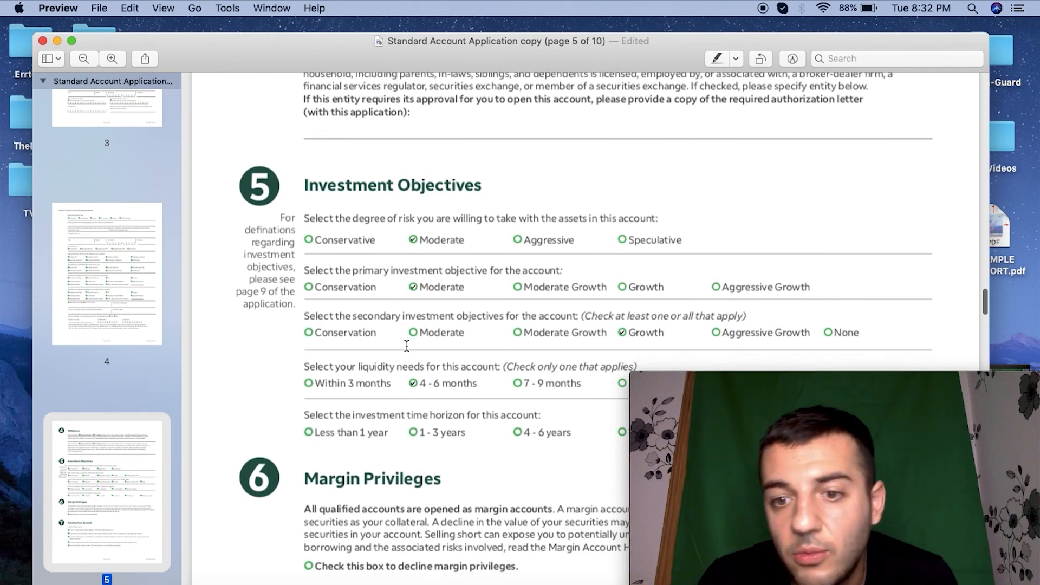
pyautogui.scroll(-3, 405, 341)
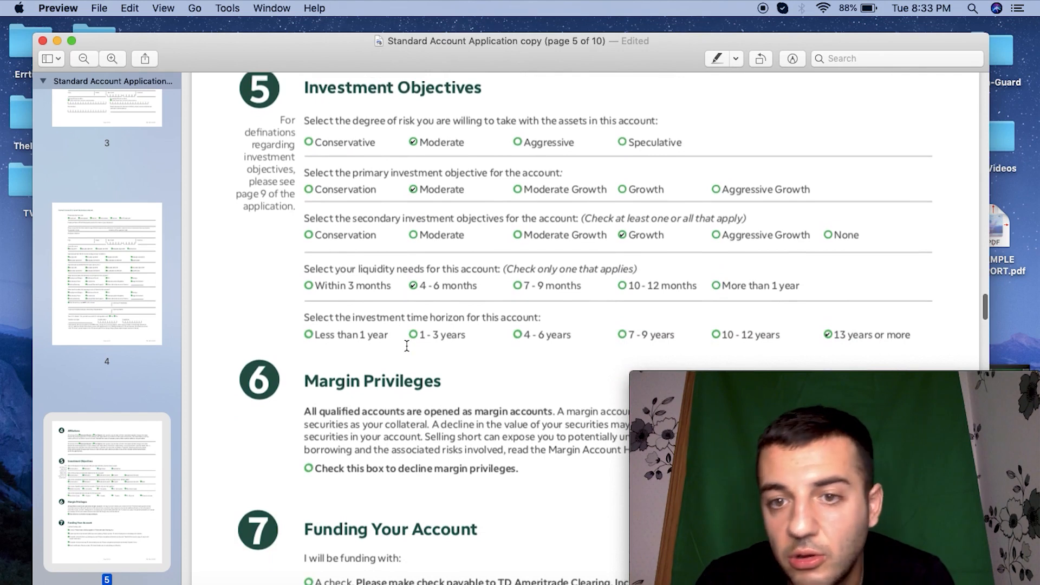
pyautogui.scroll(-1, 407, 345)
# Examine the funding options in section 7, Funding Your Account, including check and wire transfer.
pyautogui.scroll(-12, 407, 344)
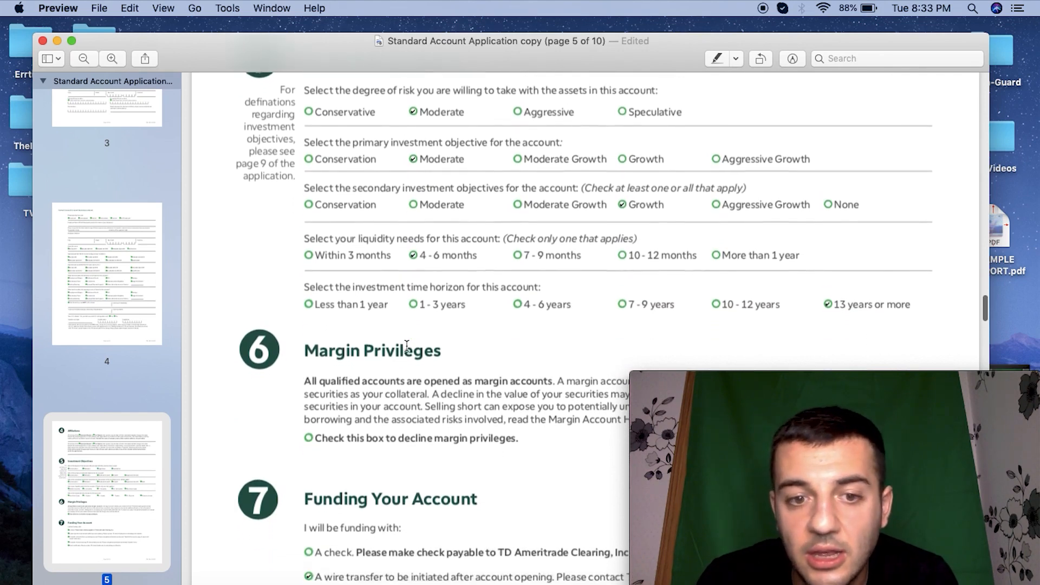
pyautogui.scroll(1, 407, 345)
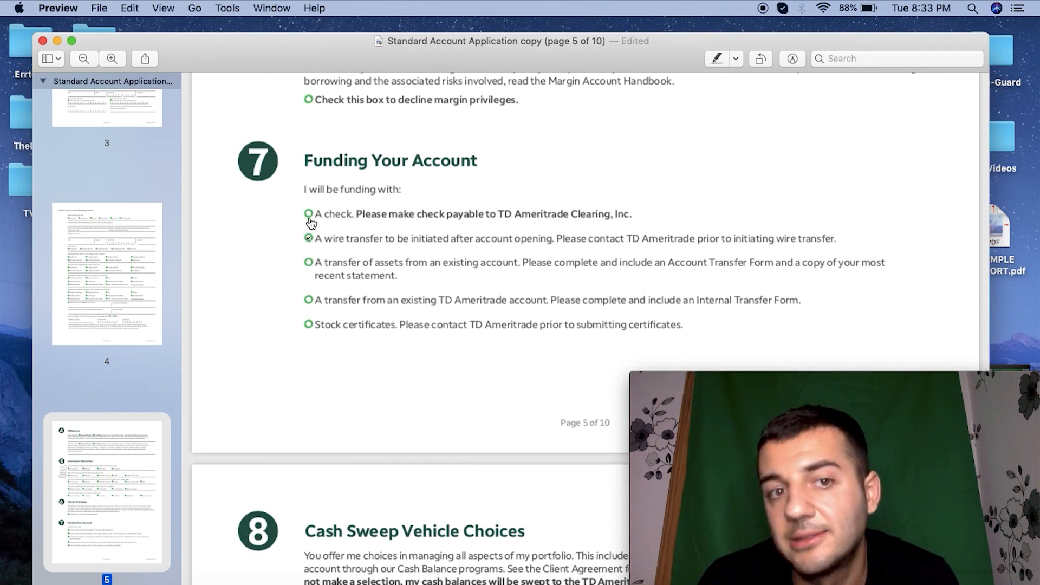
pyautogui.scroll(-5, 300, 252)
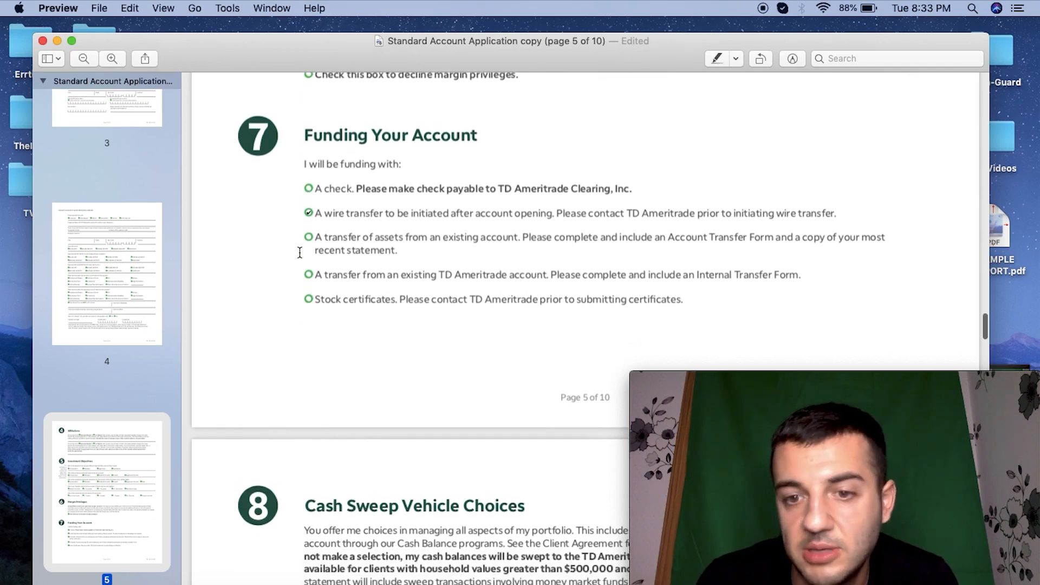
# Review the Cash Sweep Vehicle Choices and the Trade Confirmations and Account Statements delivery options on page 6.
pyautogui.scroll(-3, 299, 252)
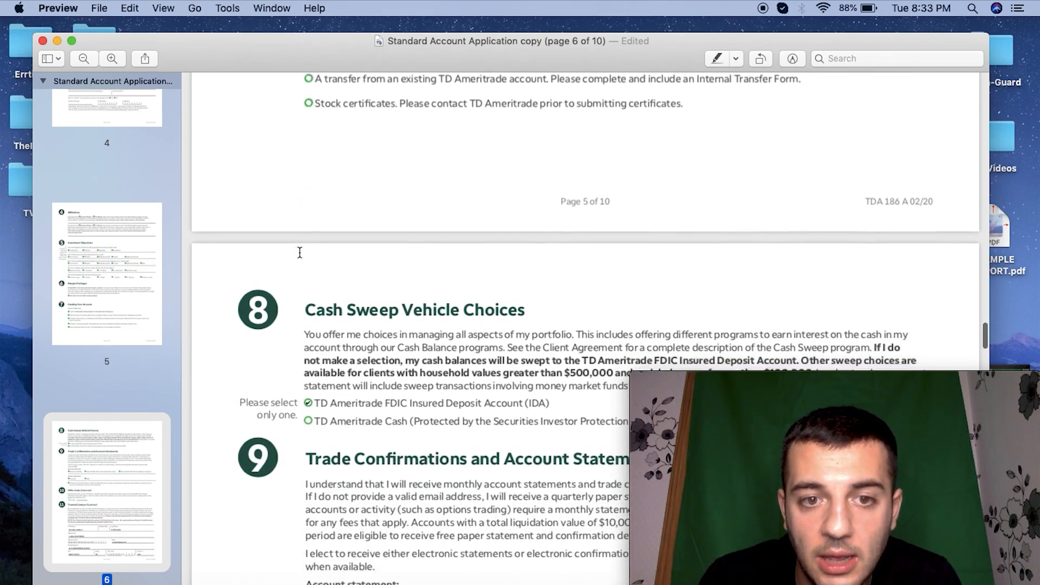
pyautogui.scroll(-3, 300, 253)
pyautogui.scroll(-2, 299, 253)
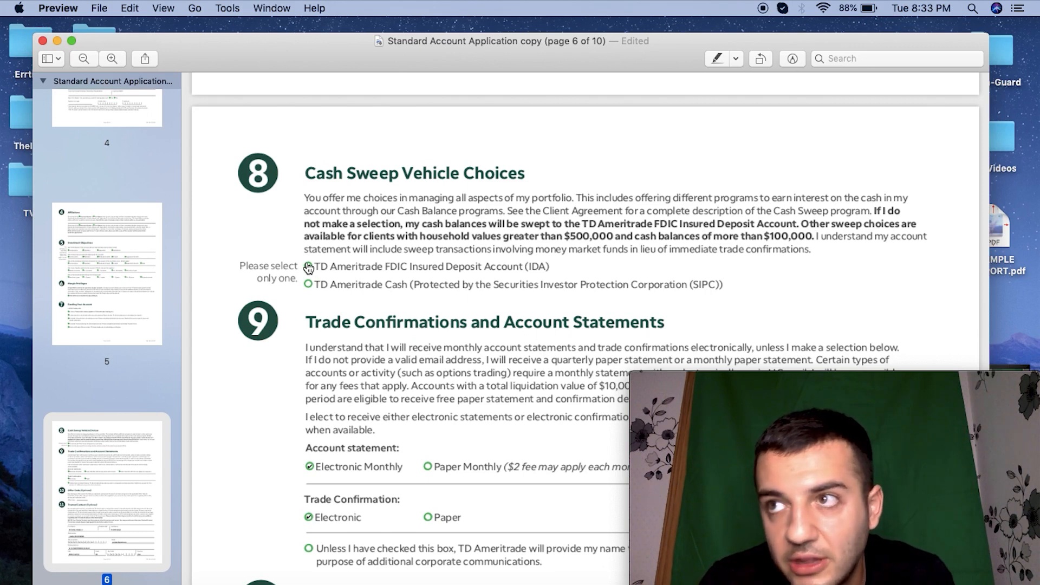
pyautogui.scroll(-5, 308, 268)
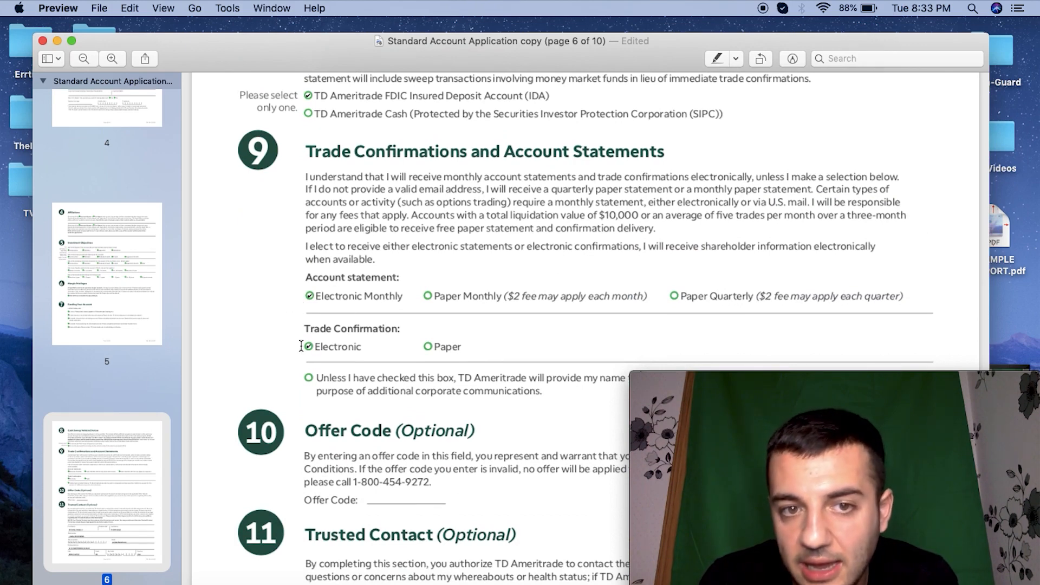
pyautogui.scroll(-2, 351, 304)
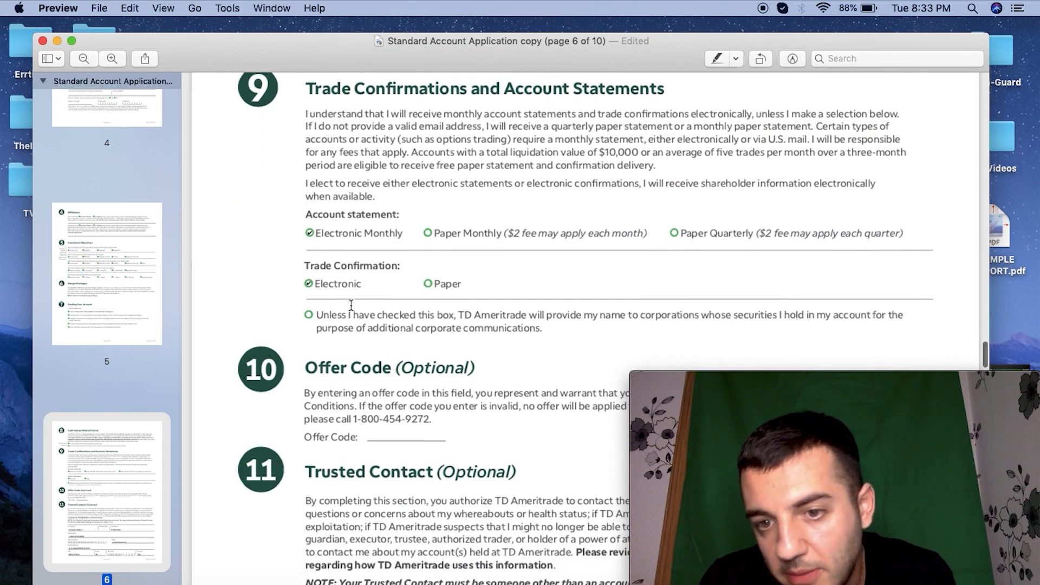
# Examine the optional Trusted Contact section's name, relationship, phone, email and mailing address fields on page 6.
pyautogui.scroll(-9, 513, 234)
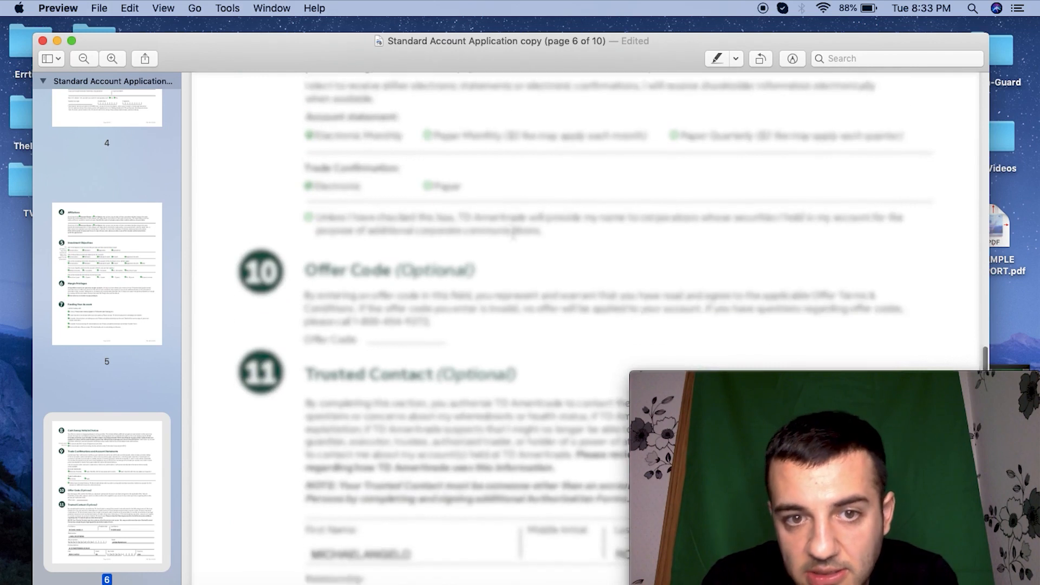
pyautogui.scroll(-3, 513, 232)
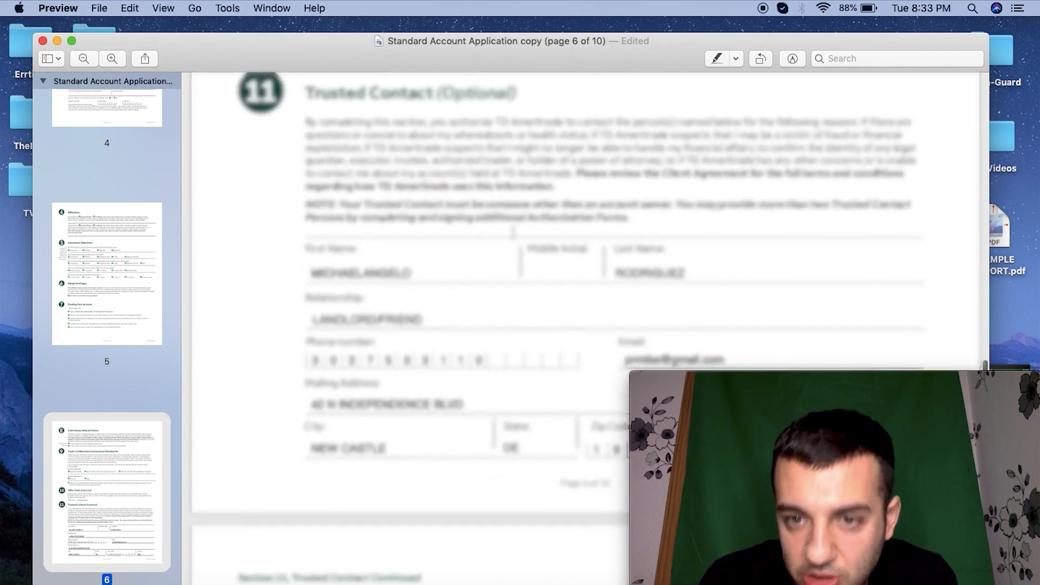
pyautogui.scroll(1, 512, 233)
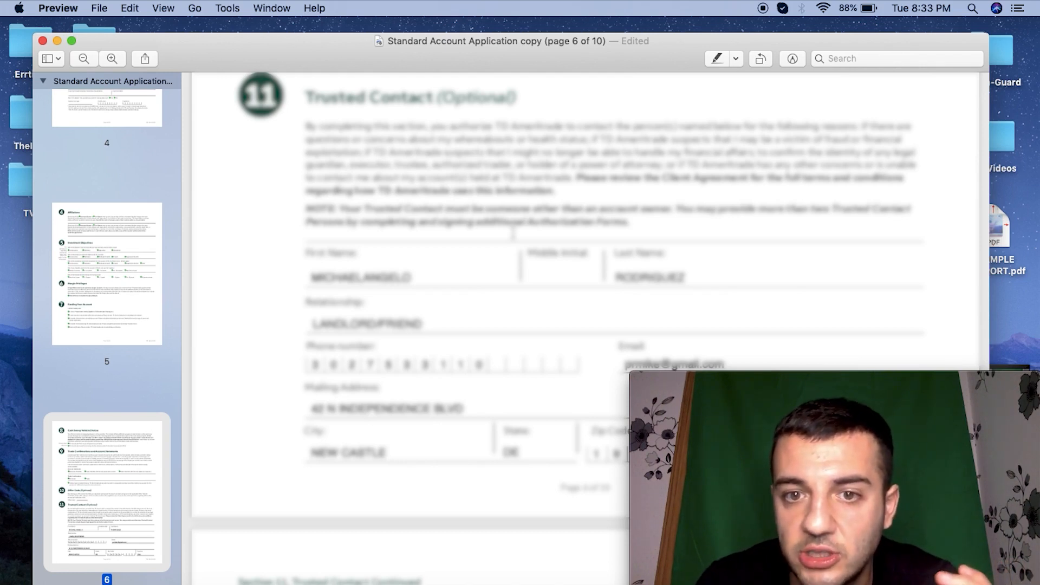
pyautogui.scroll(-2, 513, 233)
# Review the Options Account section on page 7 and the account agreement with its signature and date fields on page 8.
pyautogui.scroll(-10, 513, 233)
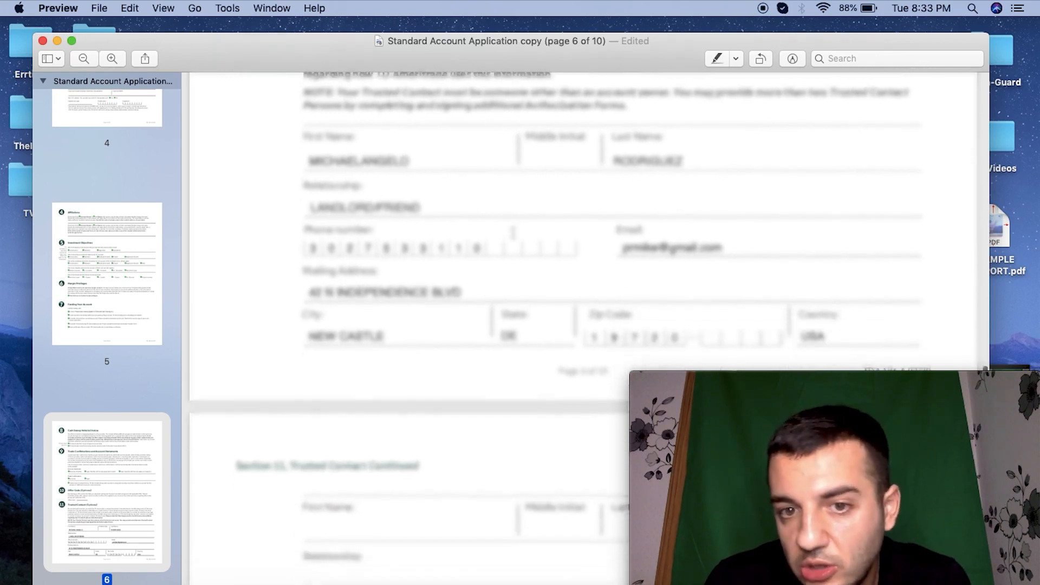
pyautogui.scroll(-6, 513, 233)
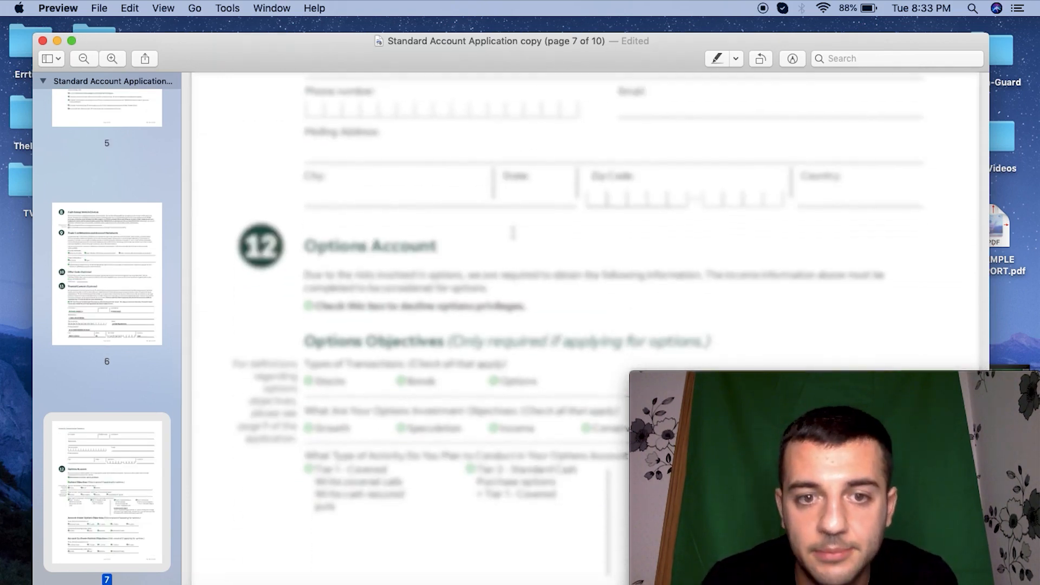
pyautogui.scroll(-3, 513, 233)
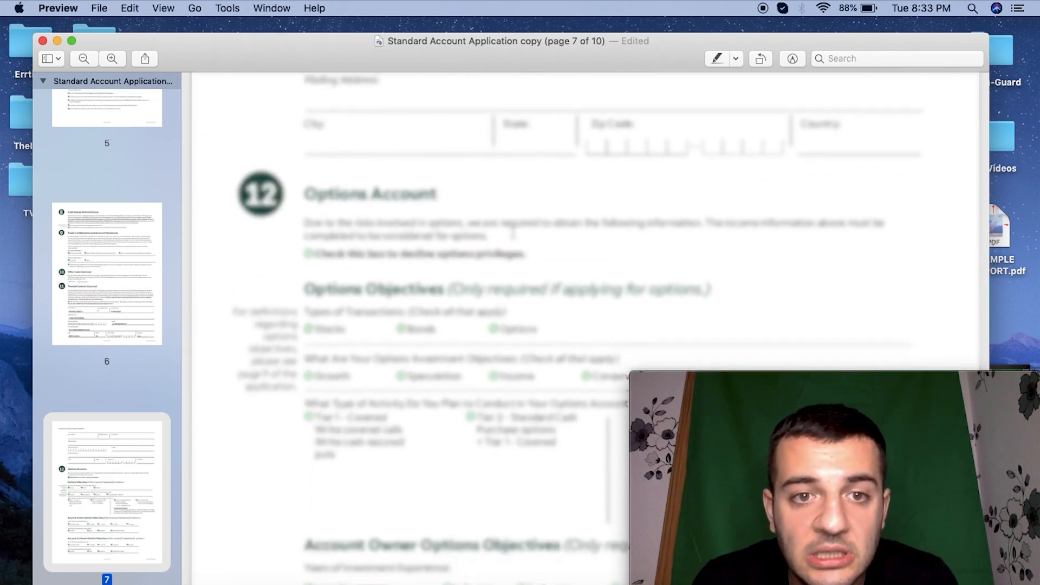
pyautogui.scroll(-20, 513, 233)
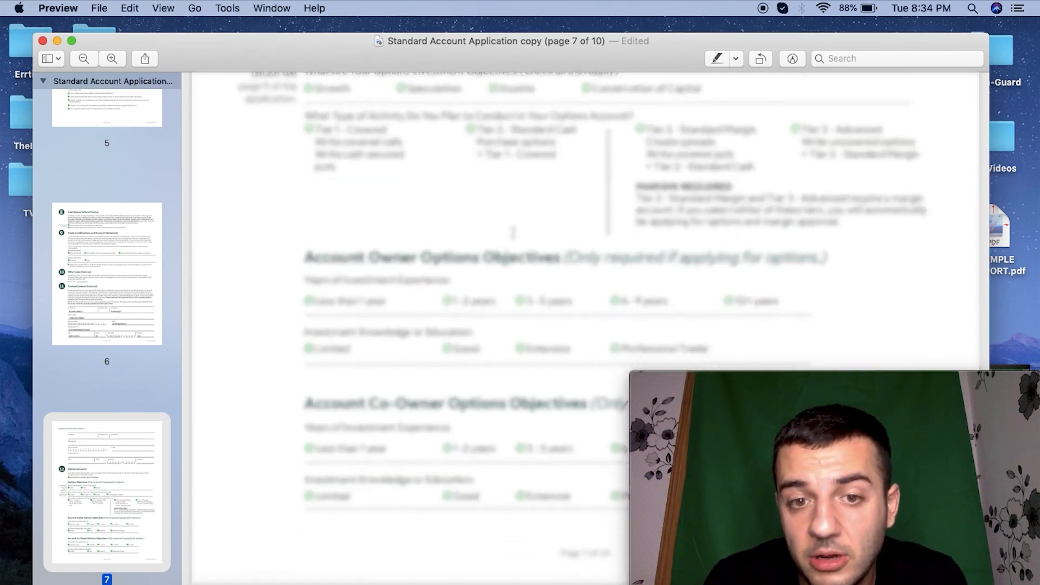
pyautogui.scroll(-15, 513, 233)
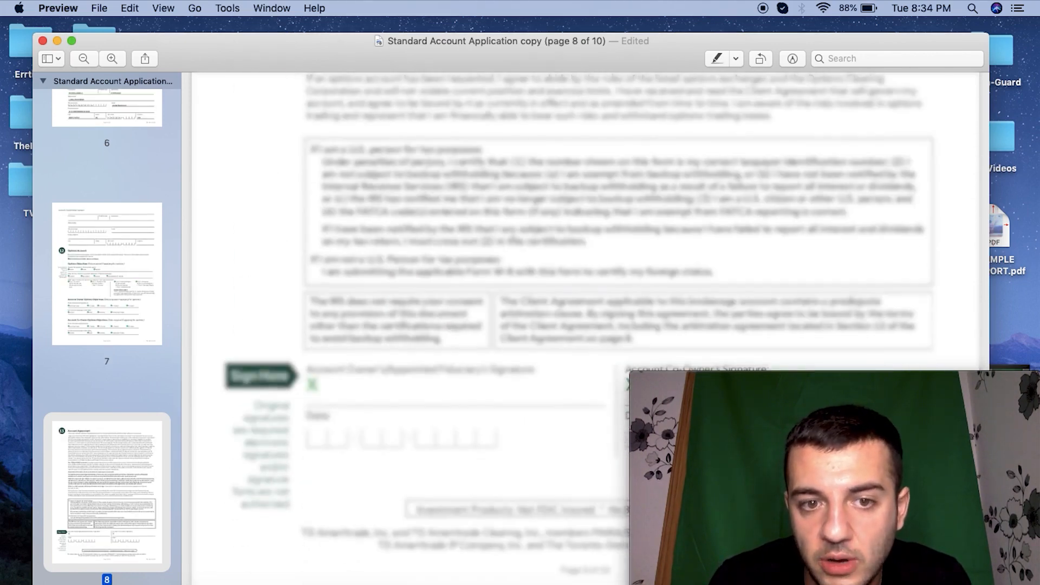
pyautogui.scroll(9, 513, 233)
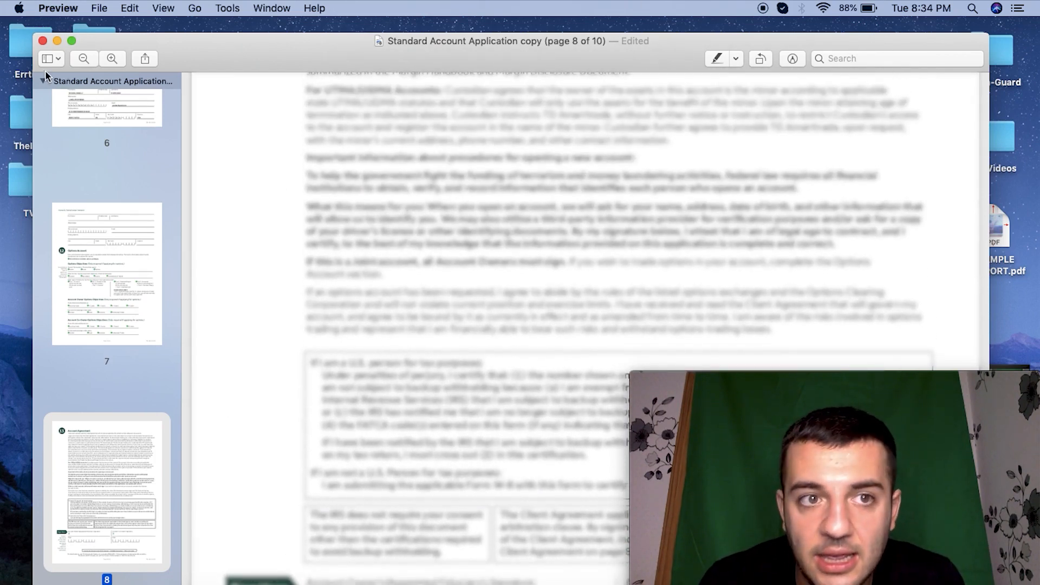
# Minimize the account application, bring up fw9.pdf, and examine the W-9's name, business name, tax classification and address fields.
pyautogui.click(55, 41)
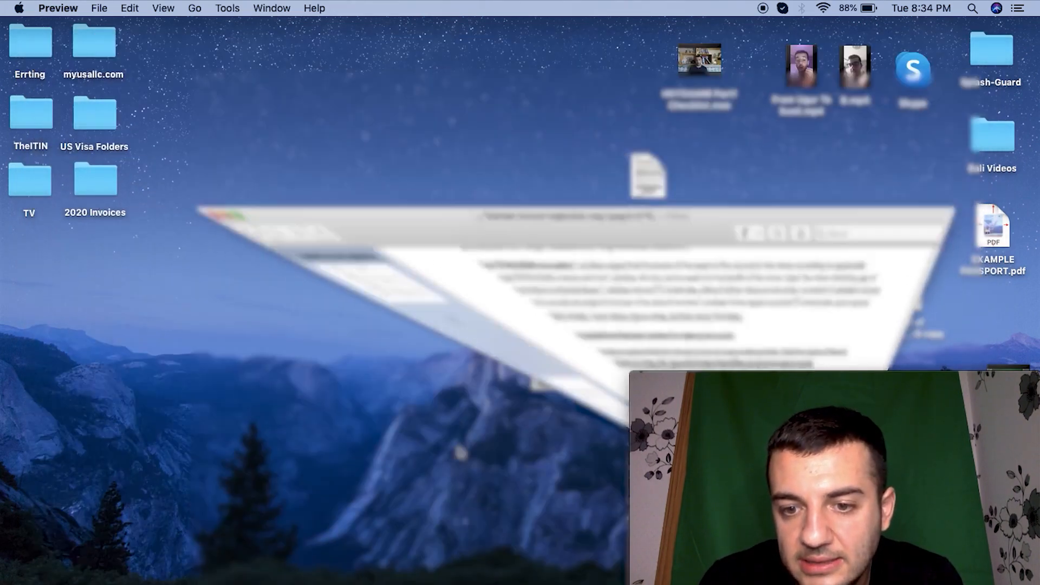
pyautogui.click(736, 584)
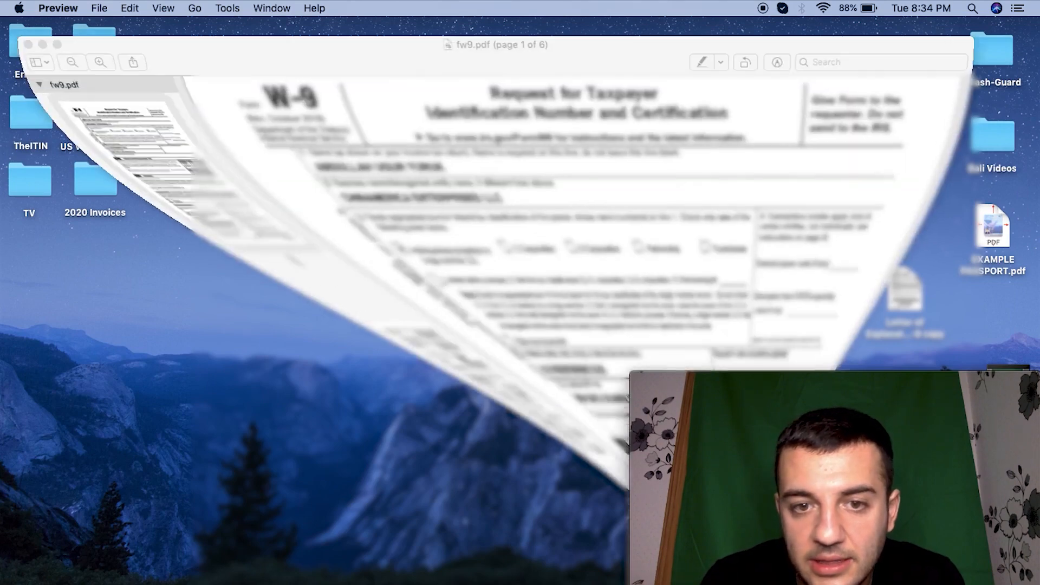
pyautogui.scroll(-1, 410, 411)
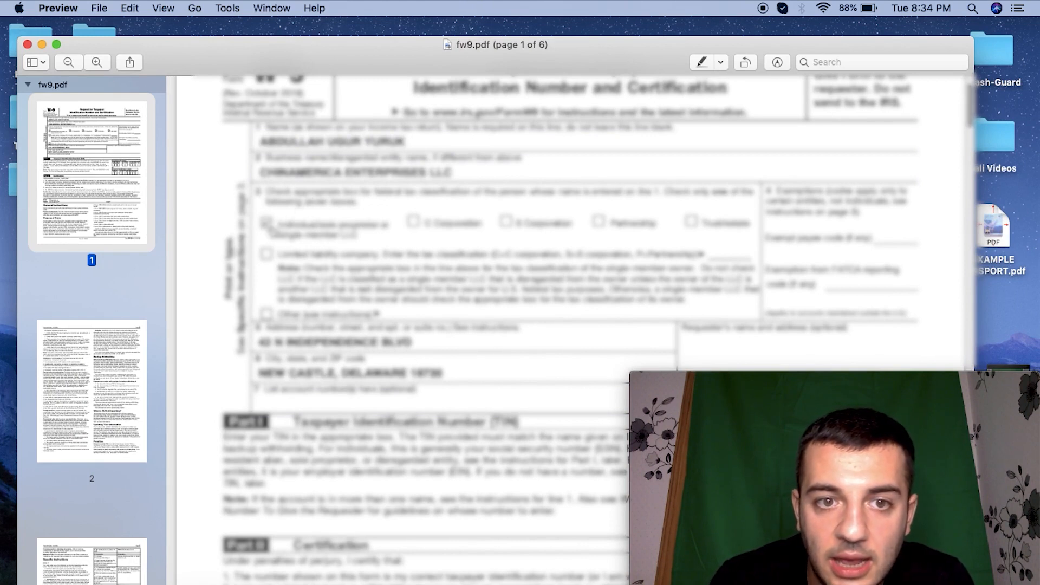
pyautogui.scroll(-3, 325, 259)
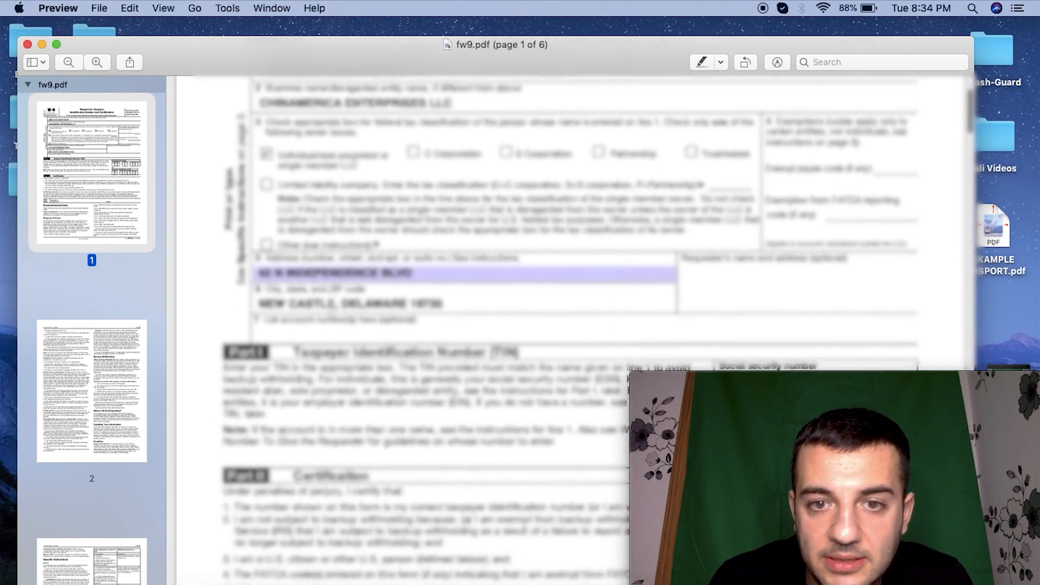
# Examine the W-9's taxpayer identification number and certification signature parts, and skim the instructions through page 2.
pyautogui.scroll(-7, 325, 260)
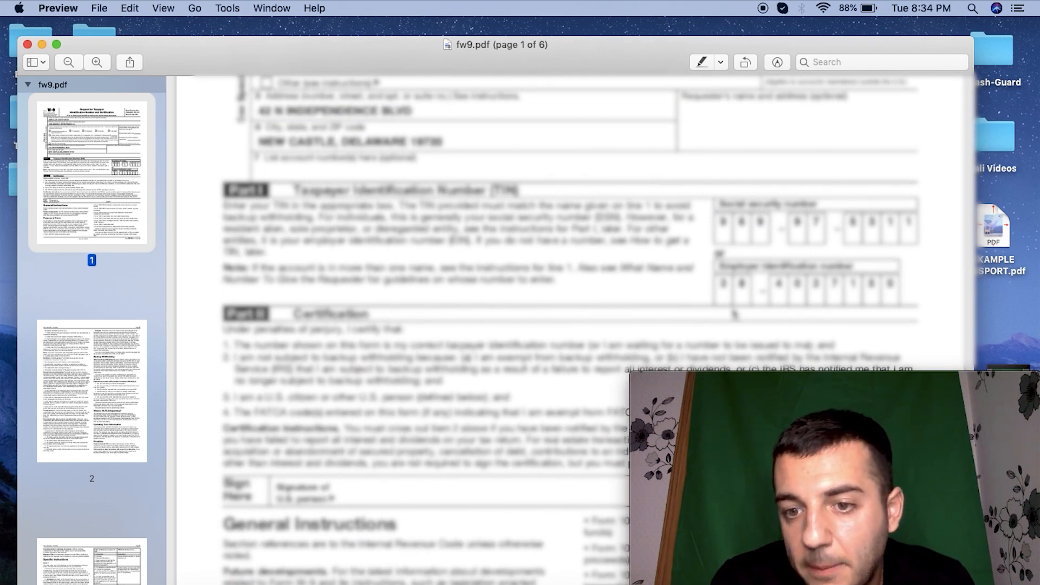
pyautogui.scroll(-4, 734, 314)
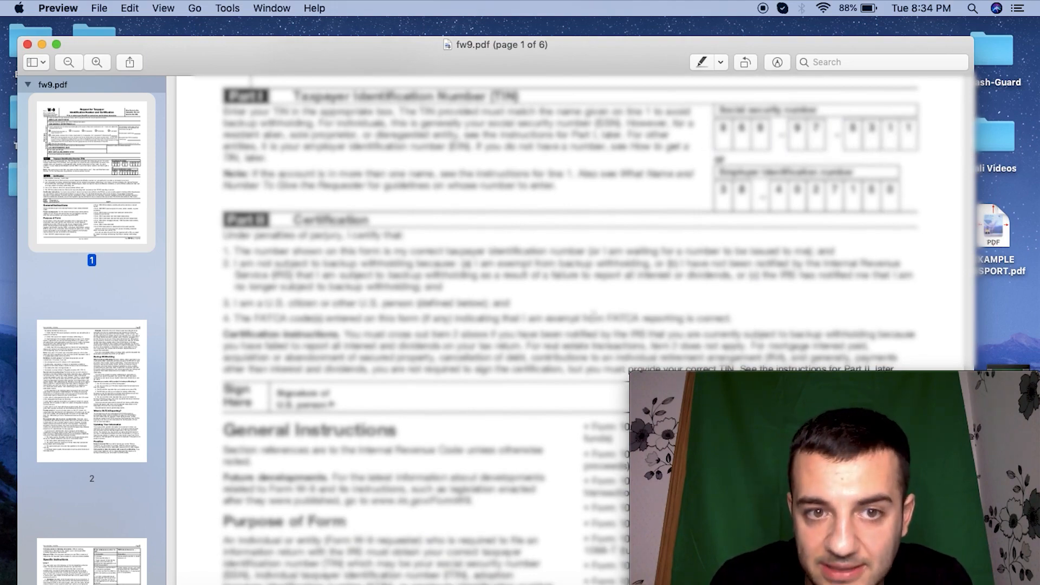
pyautogui.scroll(-5, 801, 140)
pyautogui.scroll(-20, 593, 318)
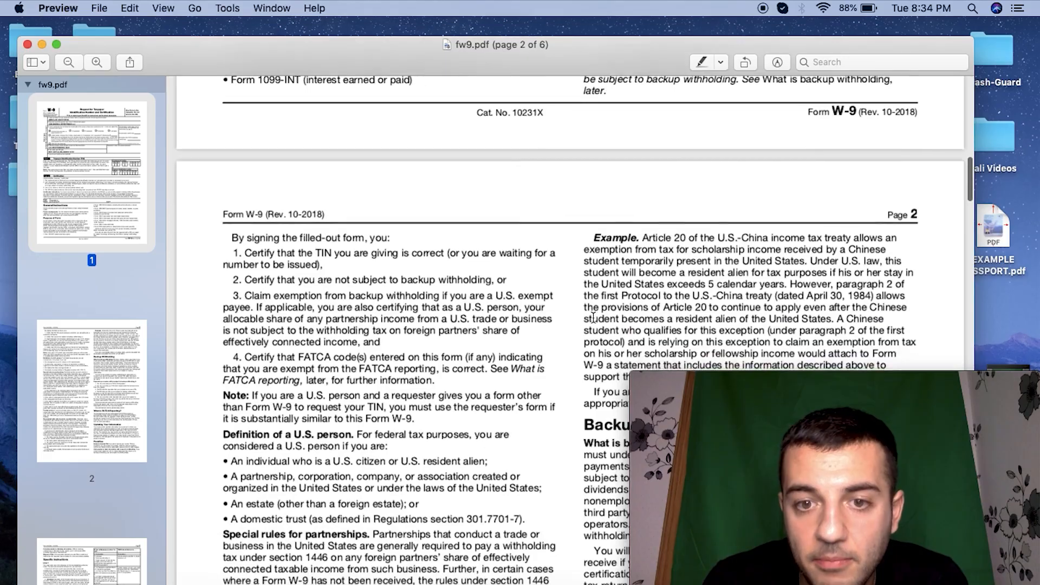
# Skim the W-9 instructions through the Line 4 exemptions on page 3 and close fw9.pdf.
pyautogui.scroll(-15, 593, 318)
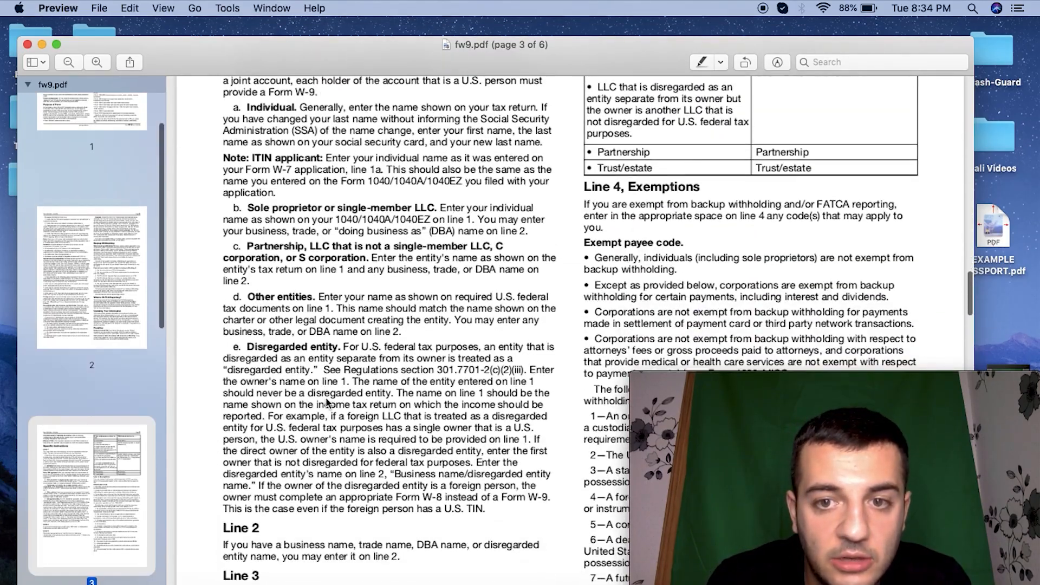
pyautogui.click(27, 45)
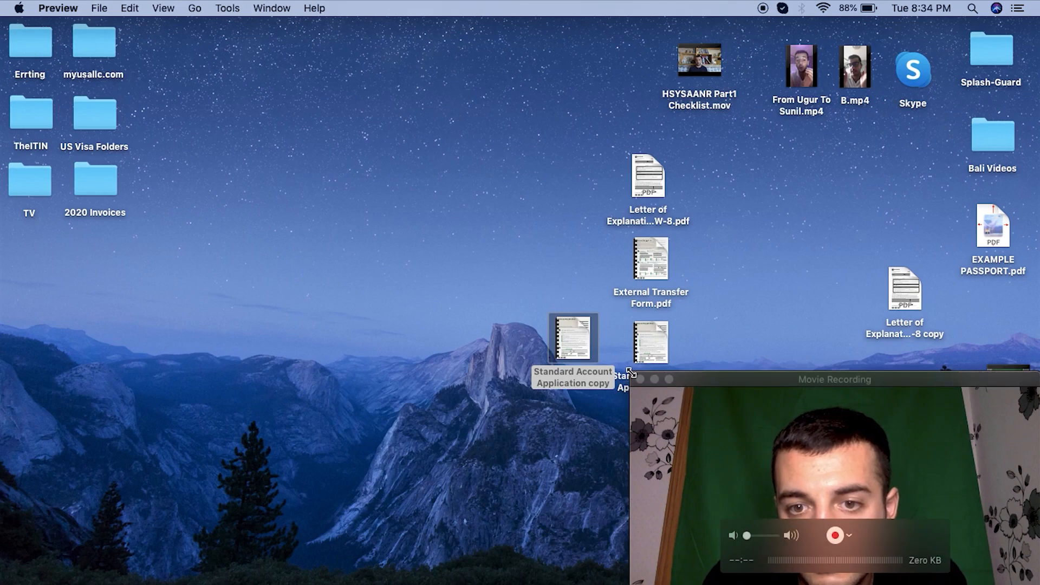
pyautogui.moveTo(630, 373); pyautogui.dragTo(288, 180)
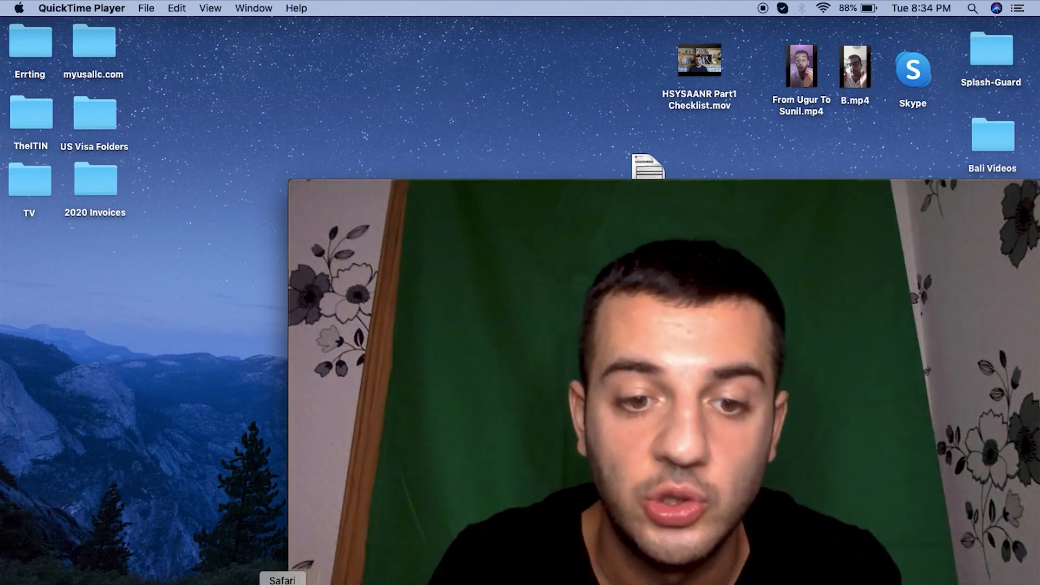
# Switch to Chrome, bring up the TDAmeritrade MOVEit Transfer page, and shrink the Movie Recording window to uncover its sign-on form.
pyautogui.click(322, 583)
pyautogui.click(448, 37)
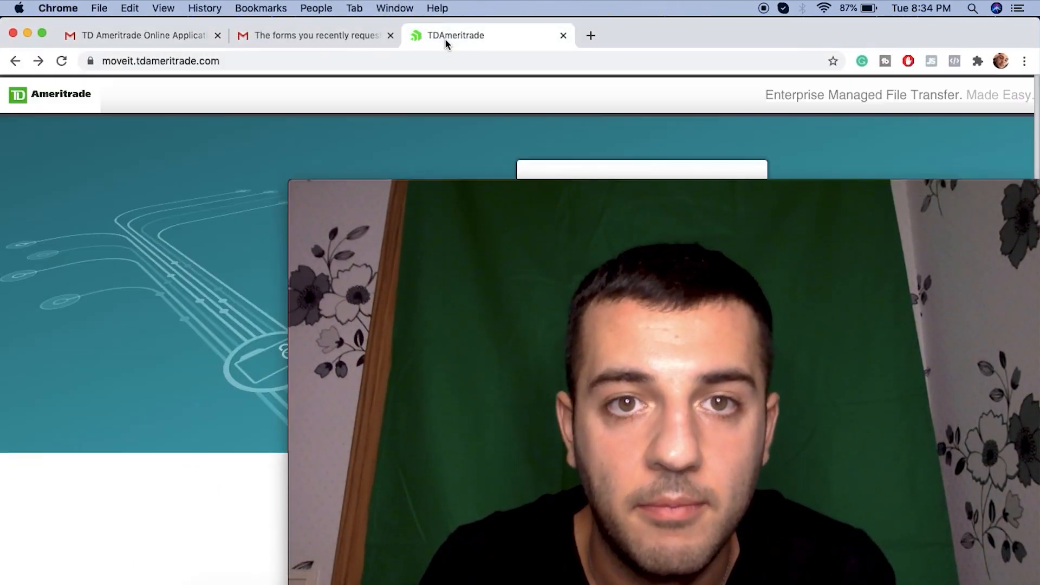
pyautogui.moveTo(290, 181); pyautogui.dragTo(568, 284)
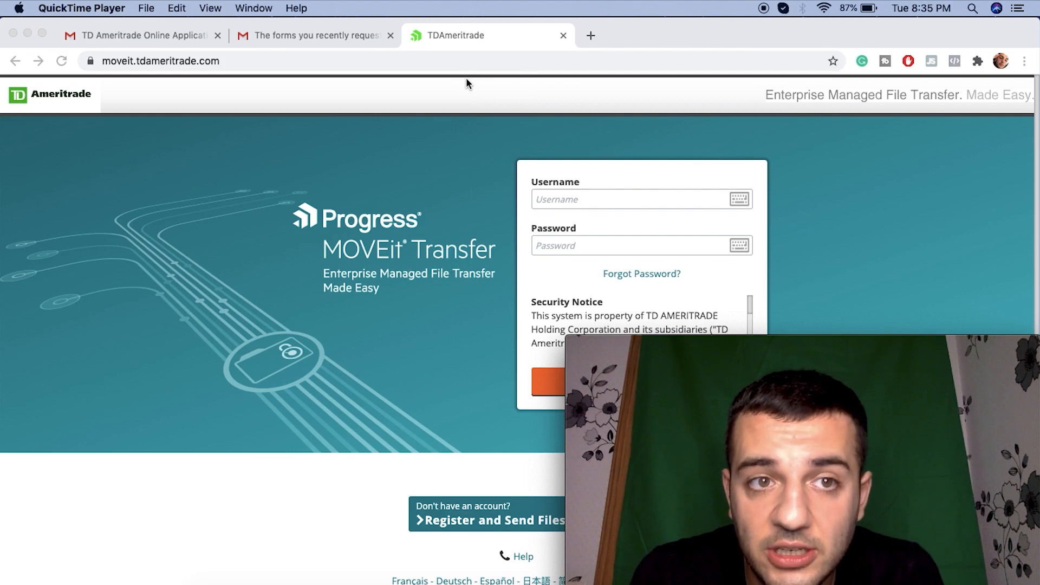
# Open the Register and Send Files form for new MOVEit accounts and select its Recipient Email(s) field.
pyautogui.scroll(-3, 481, 169)
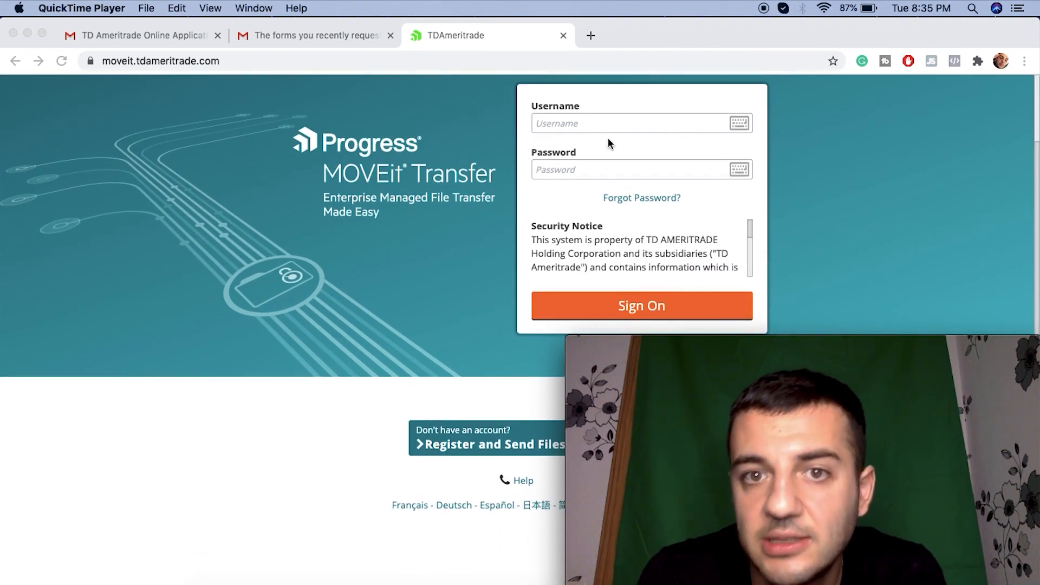
pyautogui.click(456, 440)
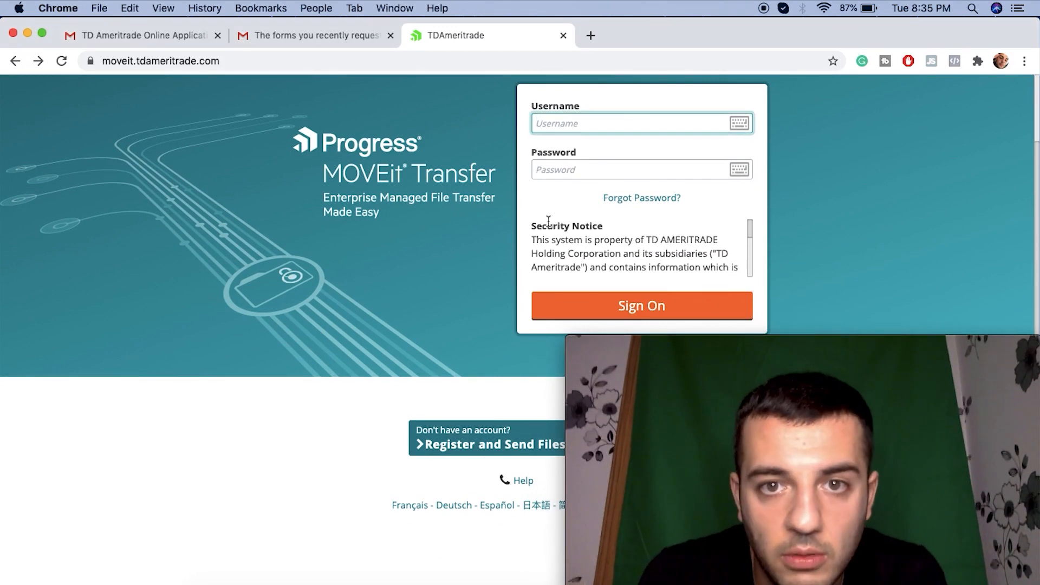
pyautogui.click(474, 447)
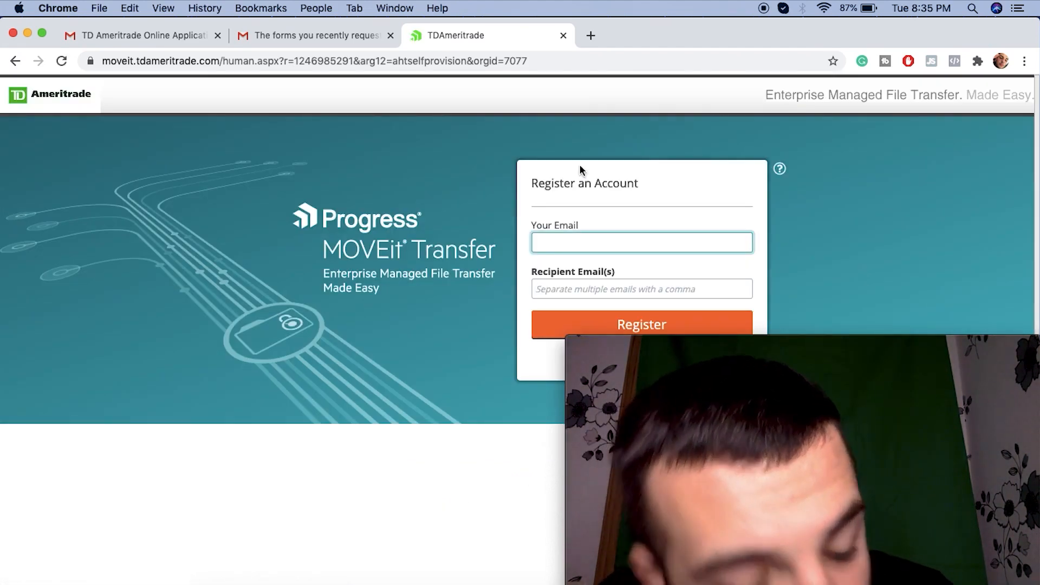
pyautogui.click(657, 287)
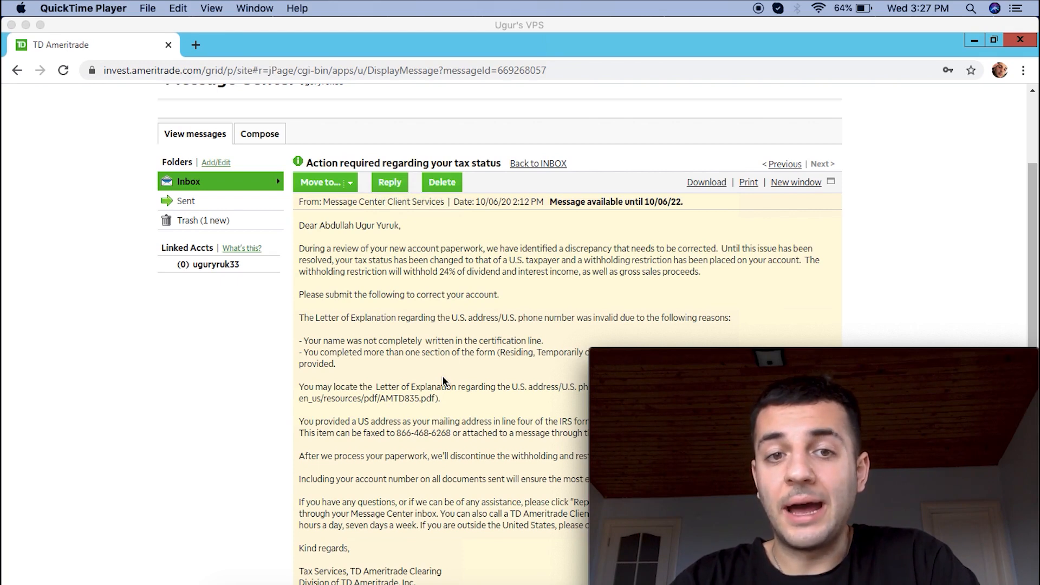
# Read the Message Center message "Action required regarding your tax status" in the remote desktop session.
pyautogui.click(521, 264)
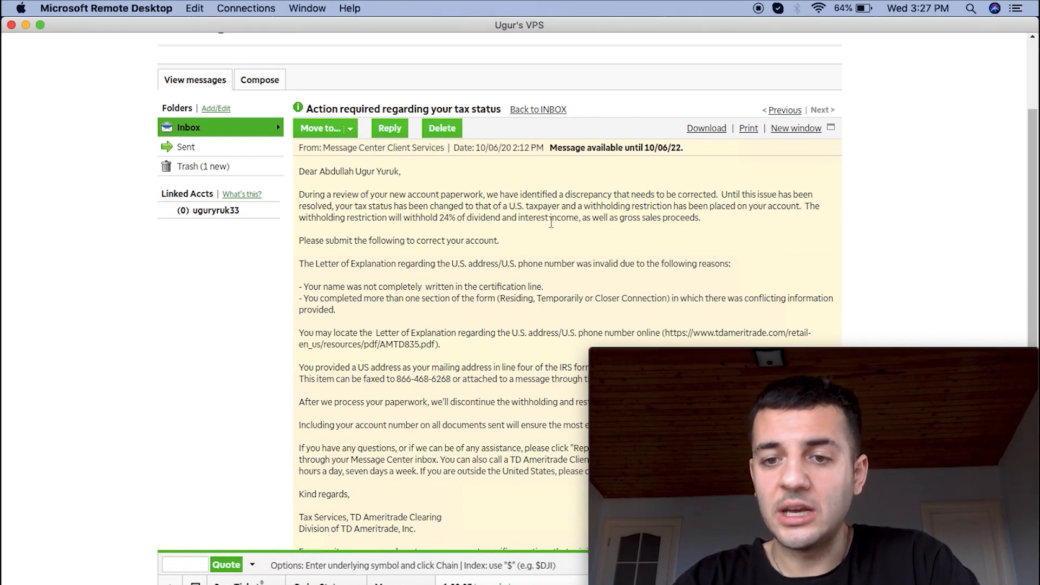
pyautogui.press('F11')
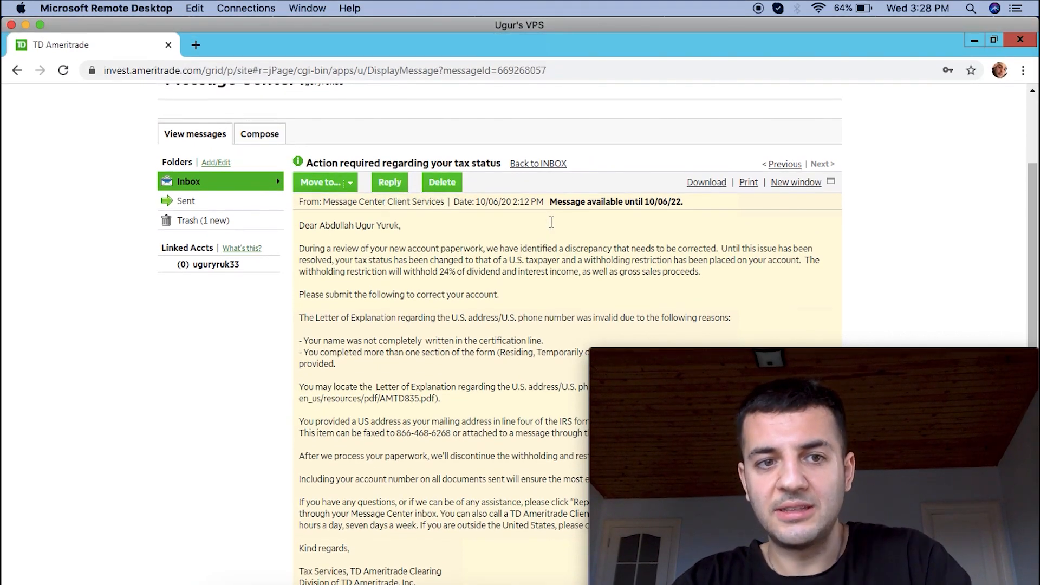
pyautogui.press('F11')
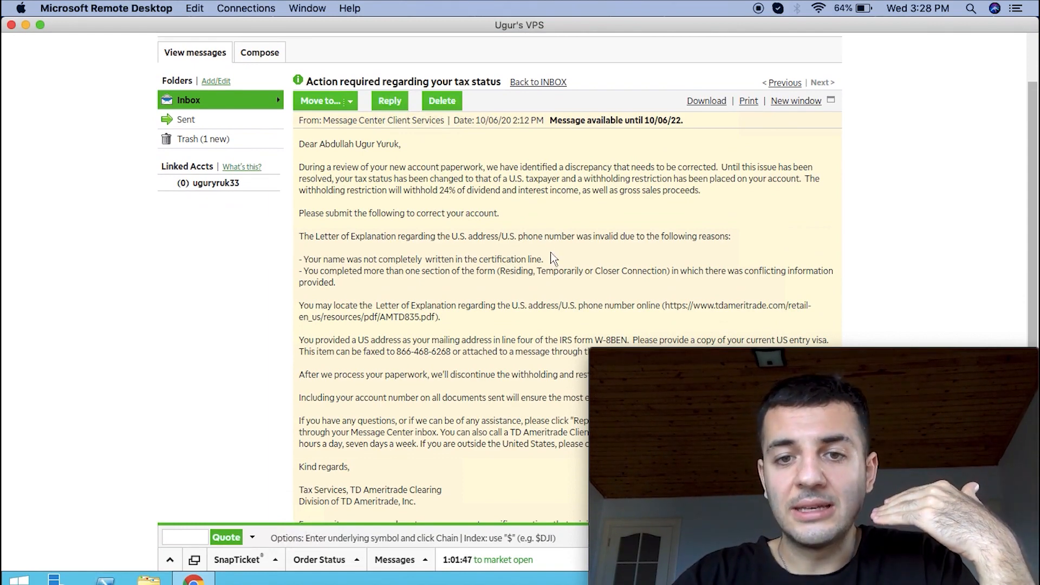
pyautogui.scroll(-1, 562, 291)
pyautogui.scroll(1, 563, 291)
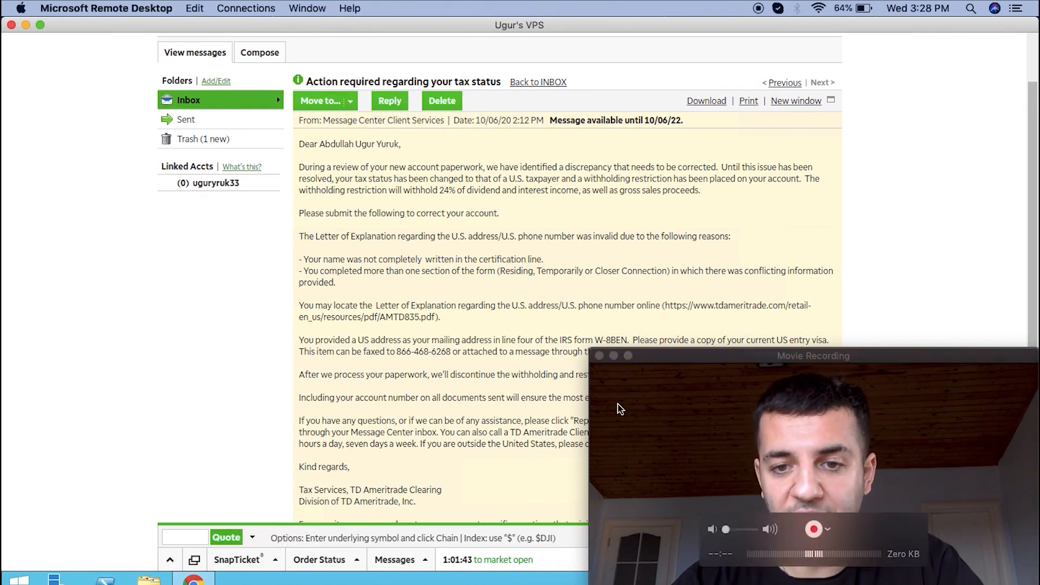
# Shrink the Movie Recording window to uncover more of the tax status message and return focus to the remote desktop.
pyautogui.click(593, 352)
pyautogui.moveTo(593, 351); pyautogui.dragTo(702, 413)
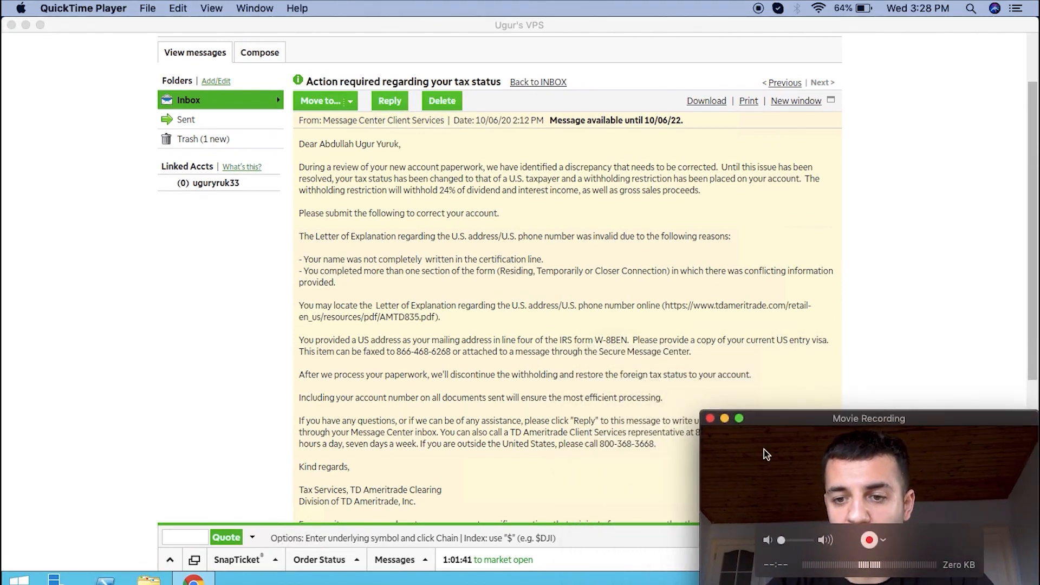
pyautogui.click(877, 363)
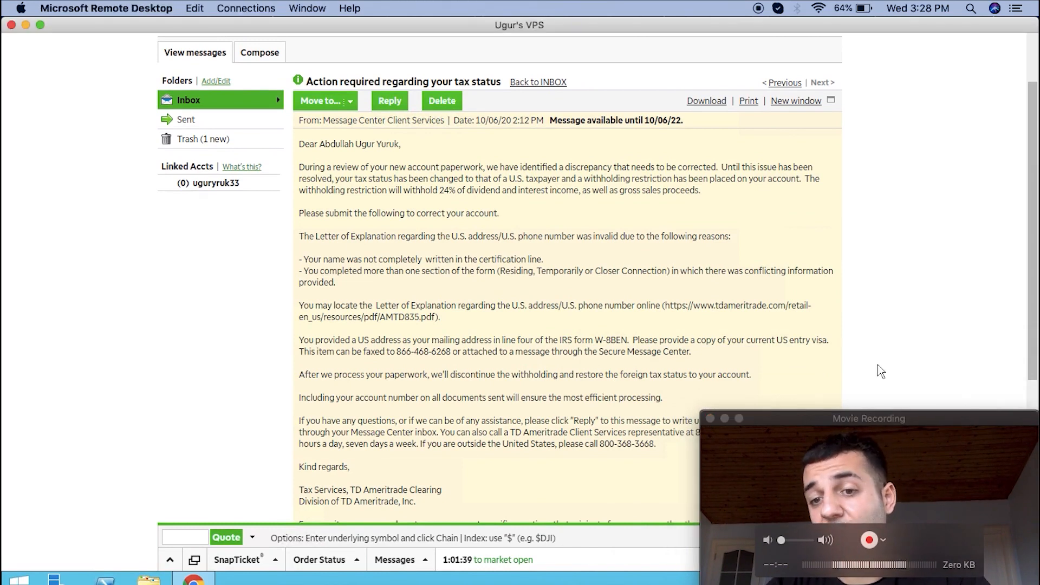
pyautogui.click(931, 535)
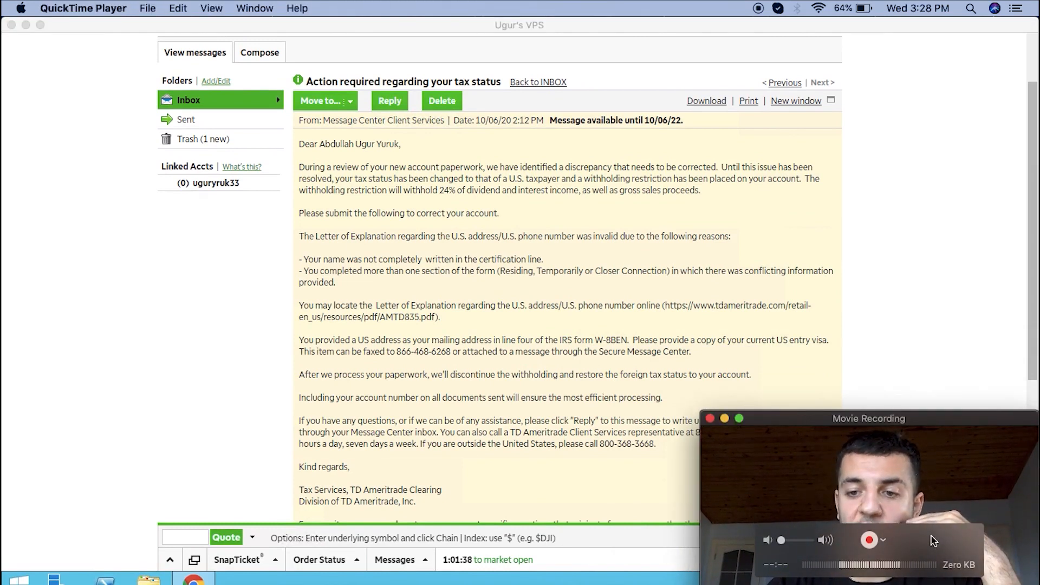
pyautogui.click(816, 300)
pyautogui.click(839, 535)
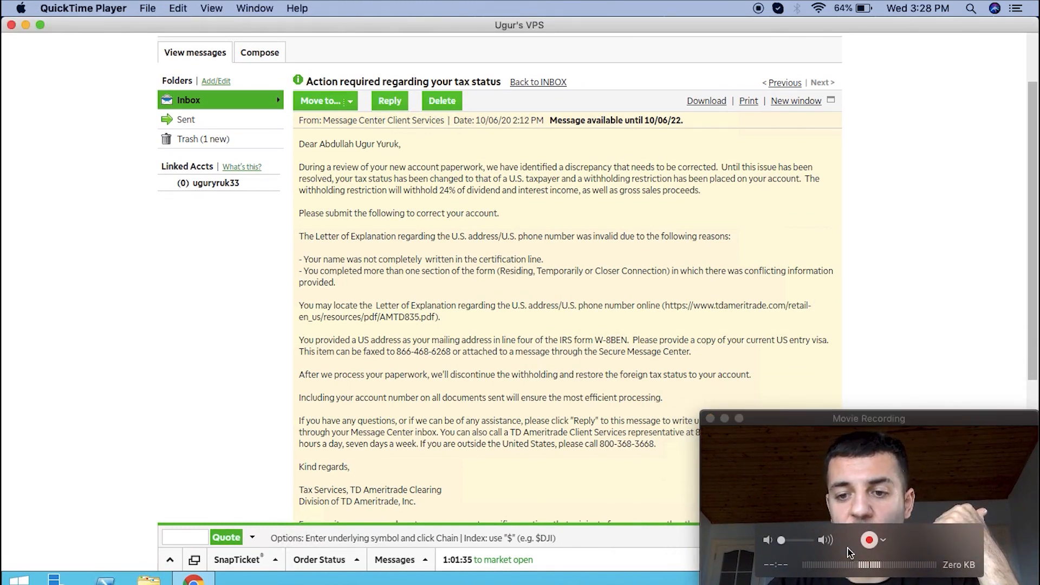
pyautogui.click(629, 504)
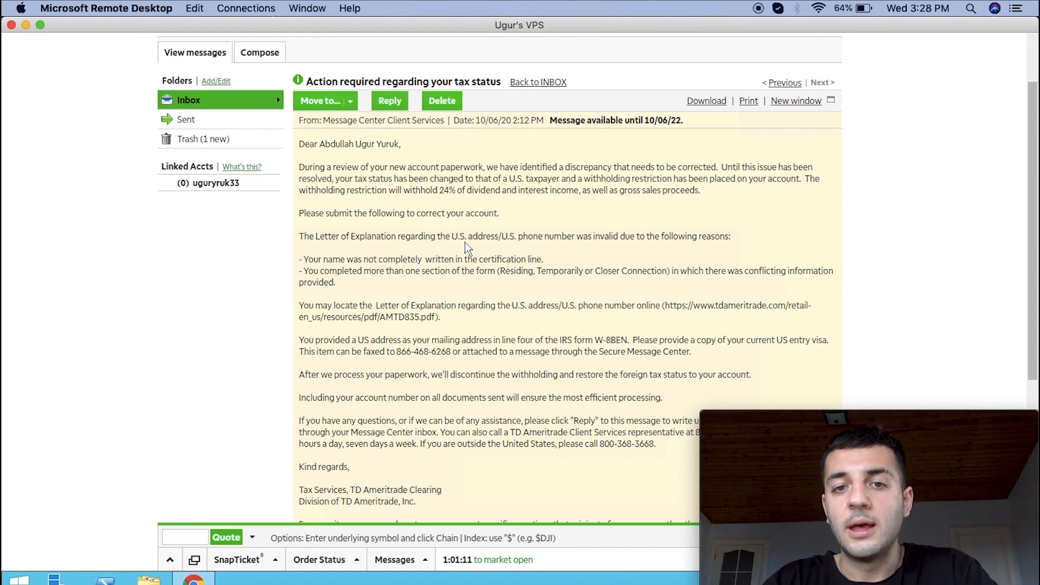
# Move the Movie Recording window aside and go from the tax status message to the TD Ameritrade home page.
pyautogui.scroll(3, 465, 242)
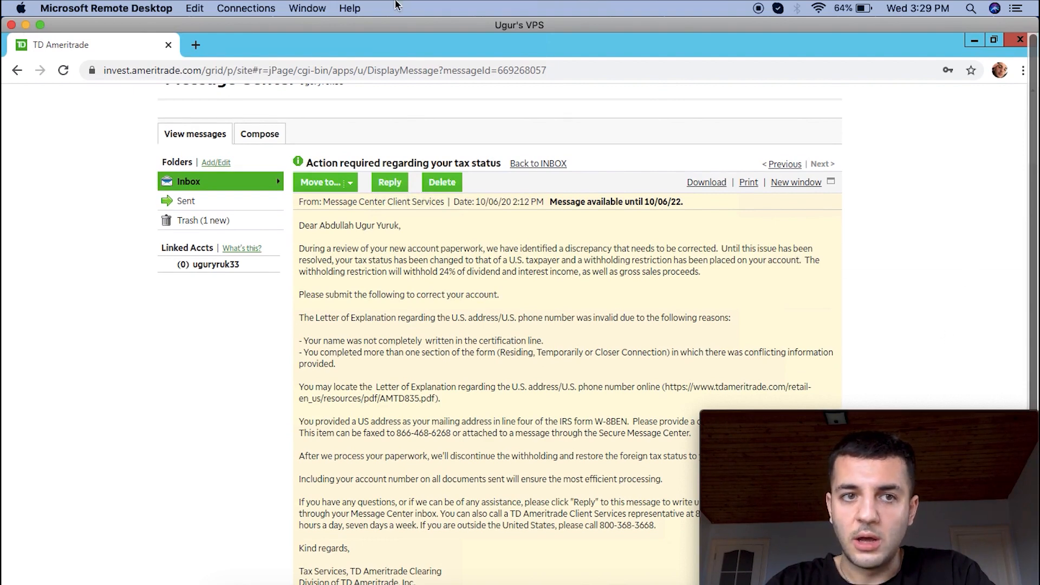
pyautogui.moveTo(820, 437); pyautogui.dragTo(120, 435)
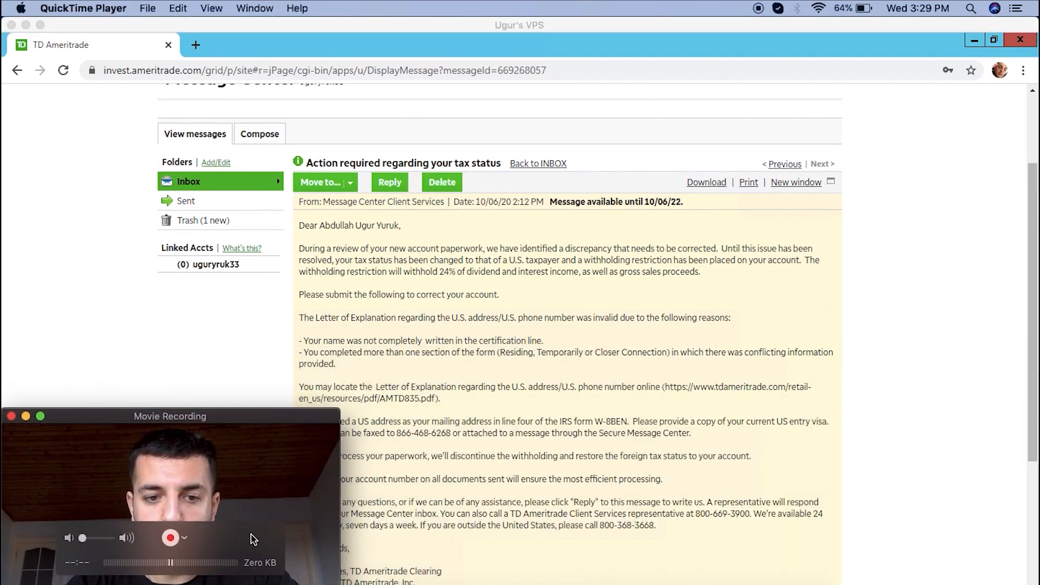
pyautogui.click(893, 325)
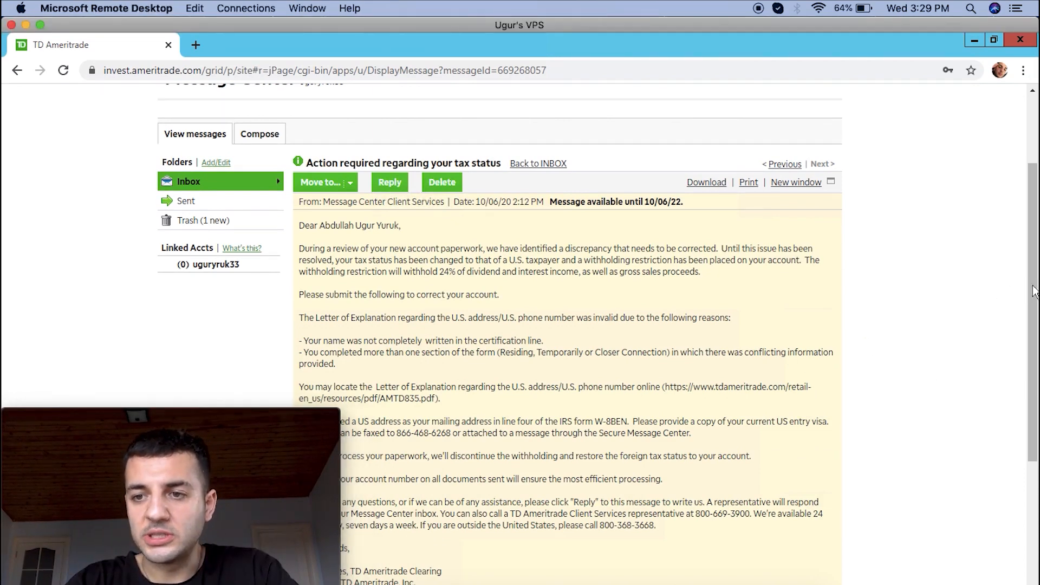
pyautogui.moveTo(1034, 174); pyautogui.dragTo(1033, 116)
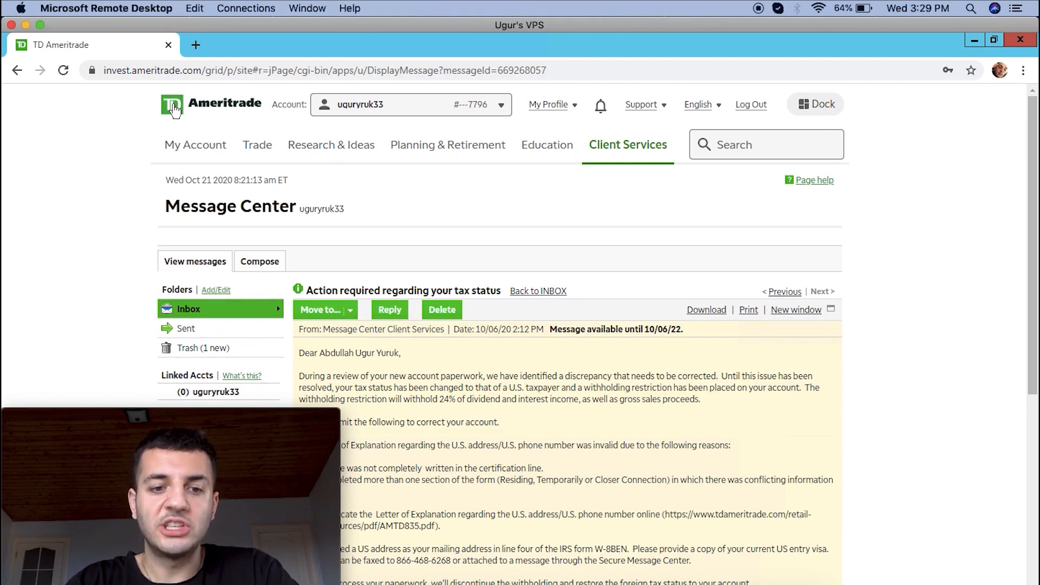
pyautogui.click(174, 110)
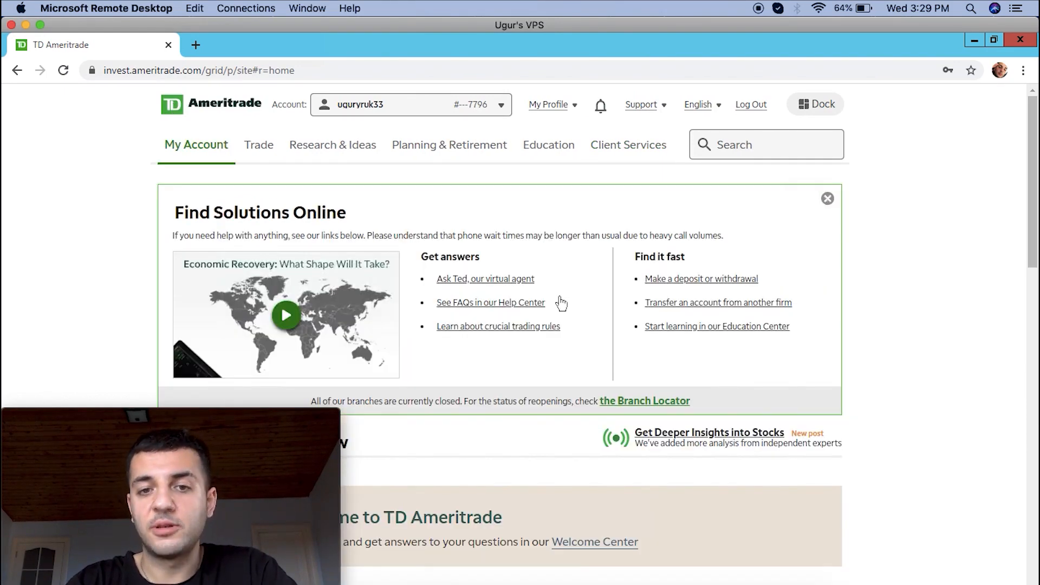
# Move the Movie Recording window off the Welcome to TD Ameritrade banner and look over the My Account: Overview page.
pyautogui.scroll(-3, 934, 225)
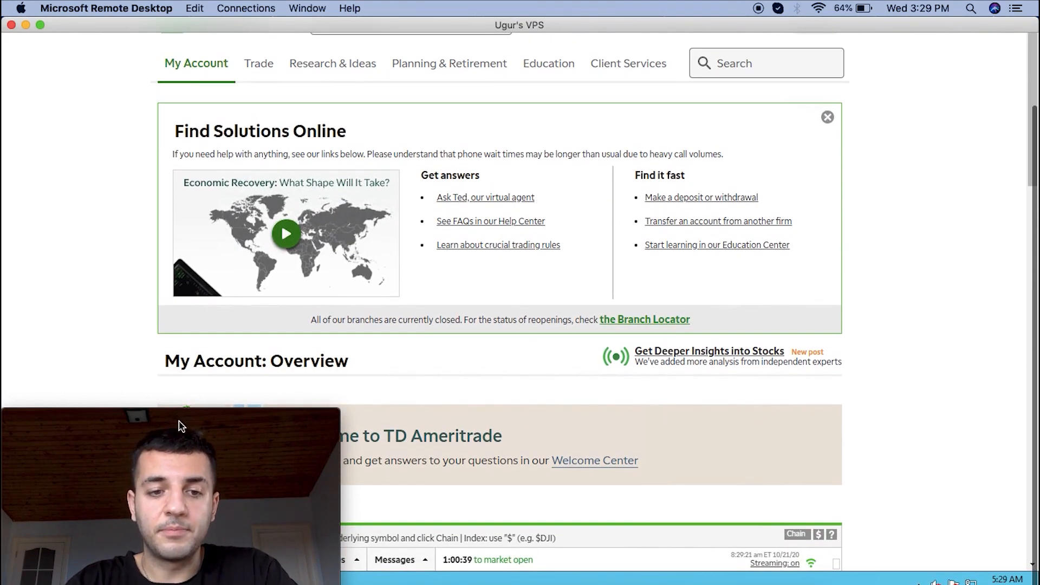
pyautogui.moveTo(231, 419); pyautogui.dragTo(911, 53)
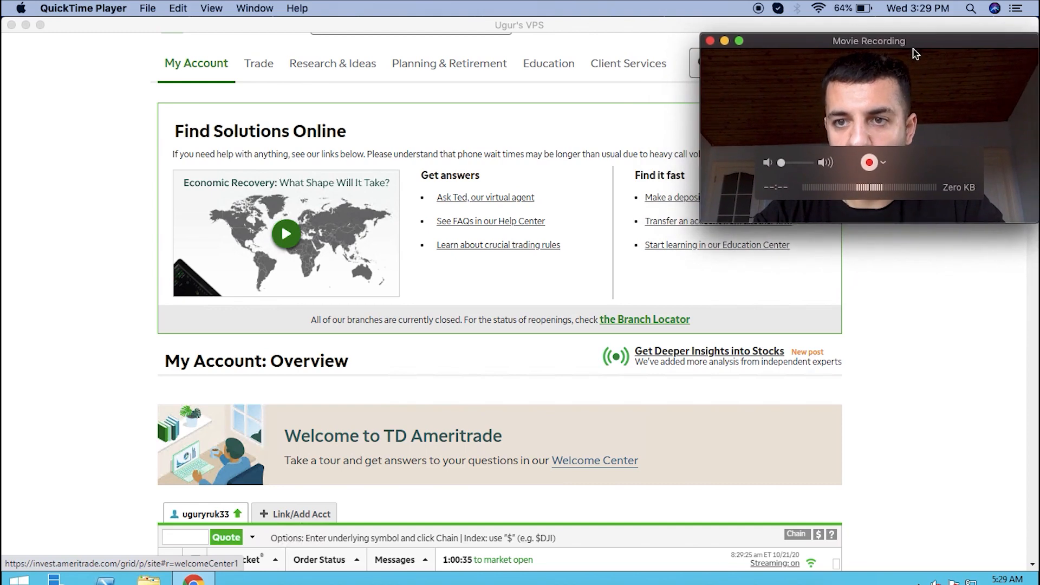
pyautogui.click(882, 331)
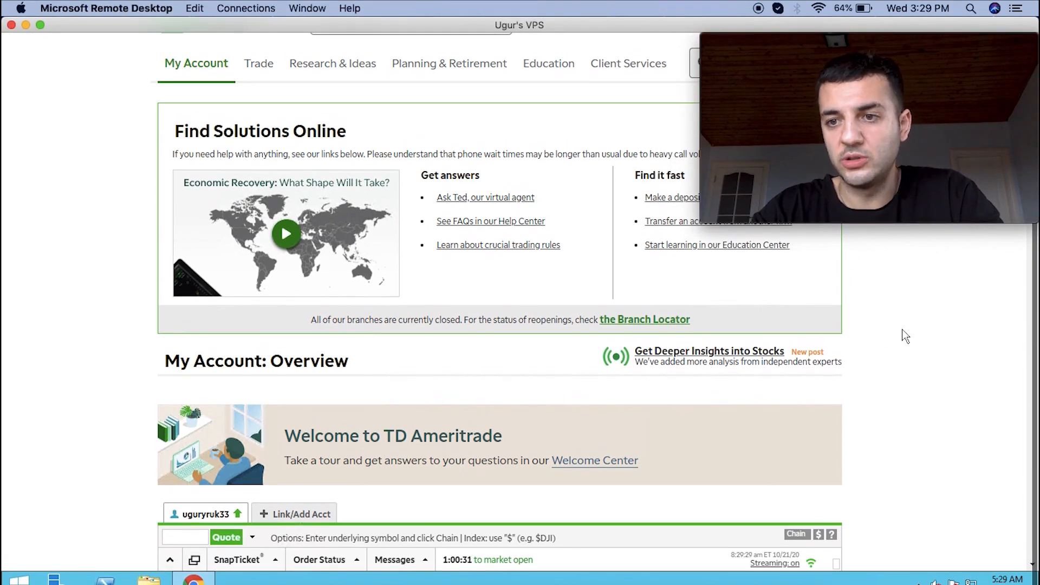
pyautogui.scroll(1, 940, 336)
pyautogui.scroll(-1, 970, 355)
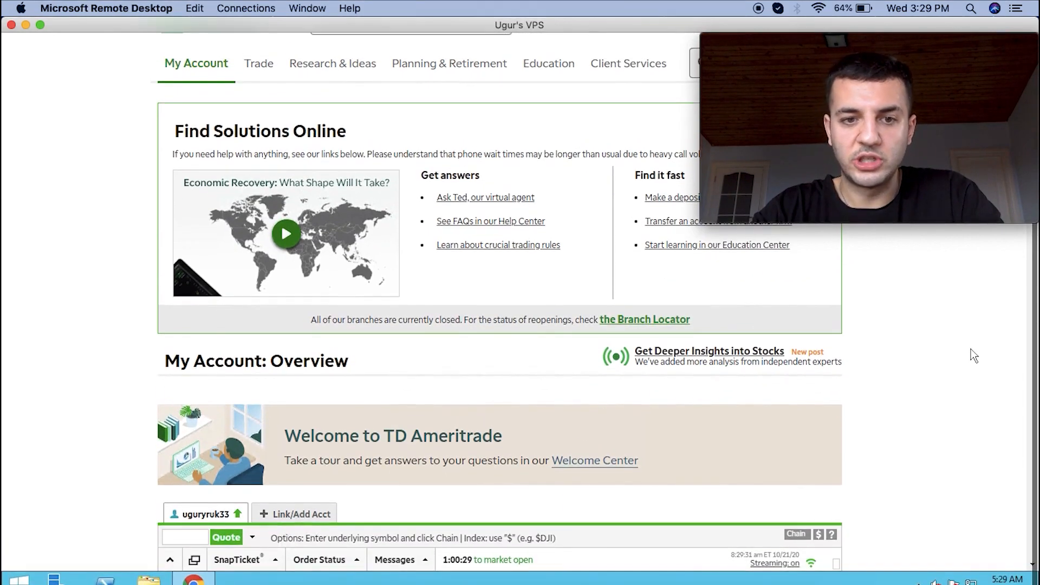
# Examine the account value and stock holdings on the My Account: Positions page and return to the account home page.
pyautogui.scroll(3, 918, 353)
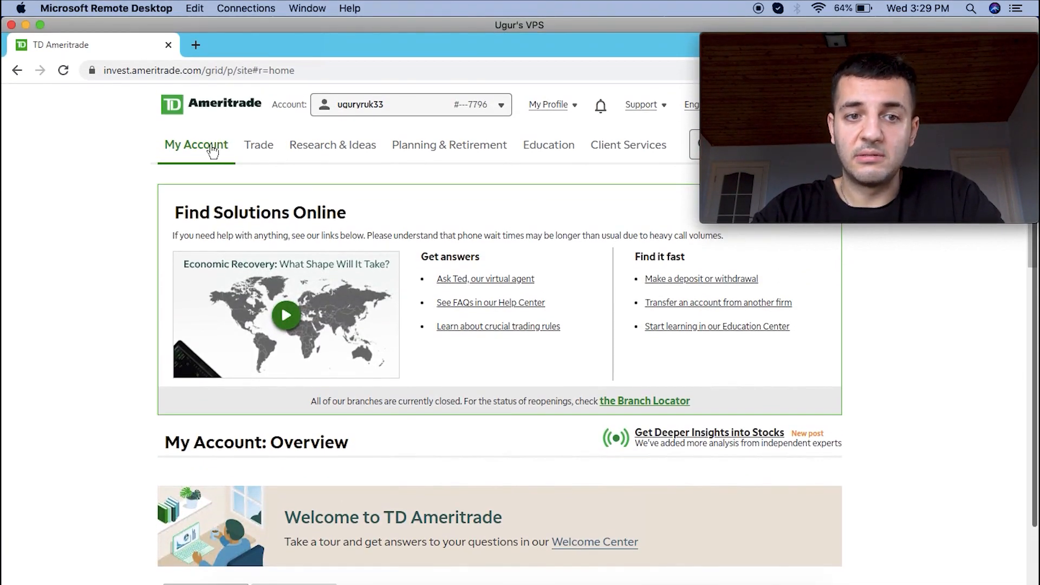
pyautogui.moveTo(210, 150)
pyautogui.click(202, 200)
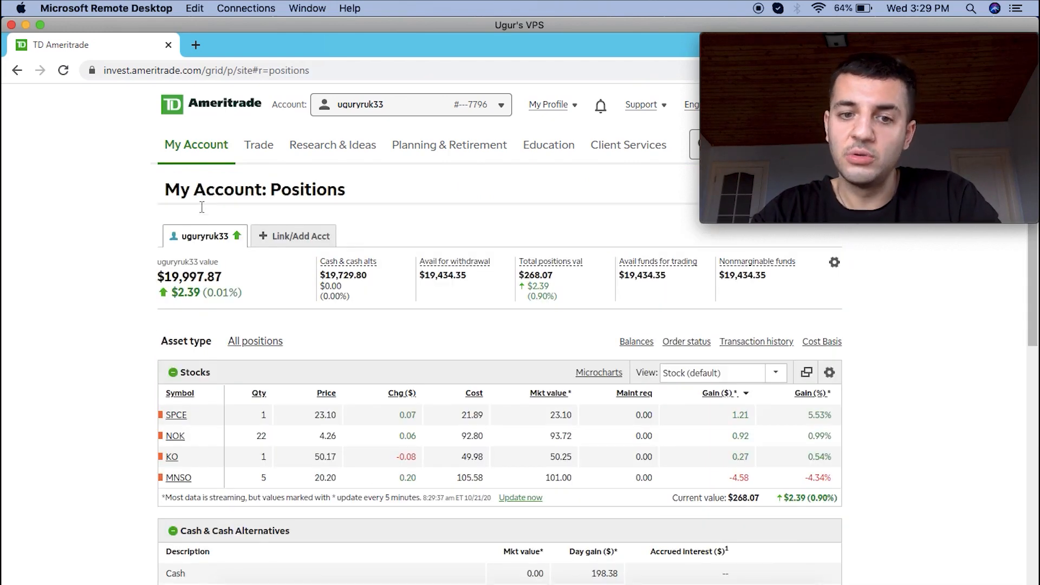
pyautogui.scroll(-1, 202, 255)
pyautogui.moveTo(171, 255)
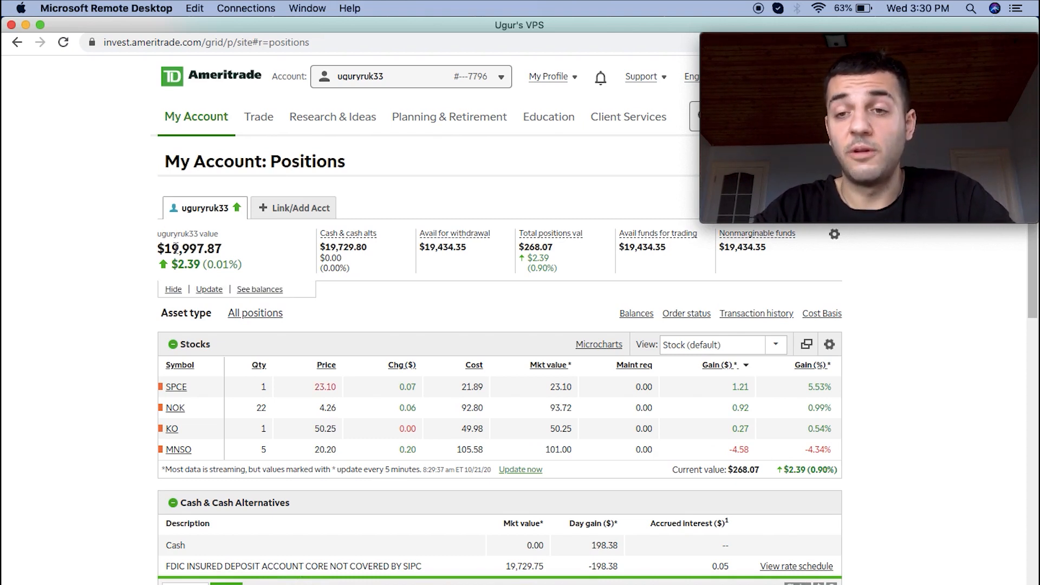
pyautogui.click(239, 82)
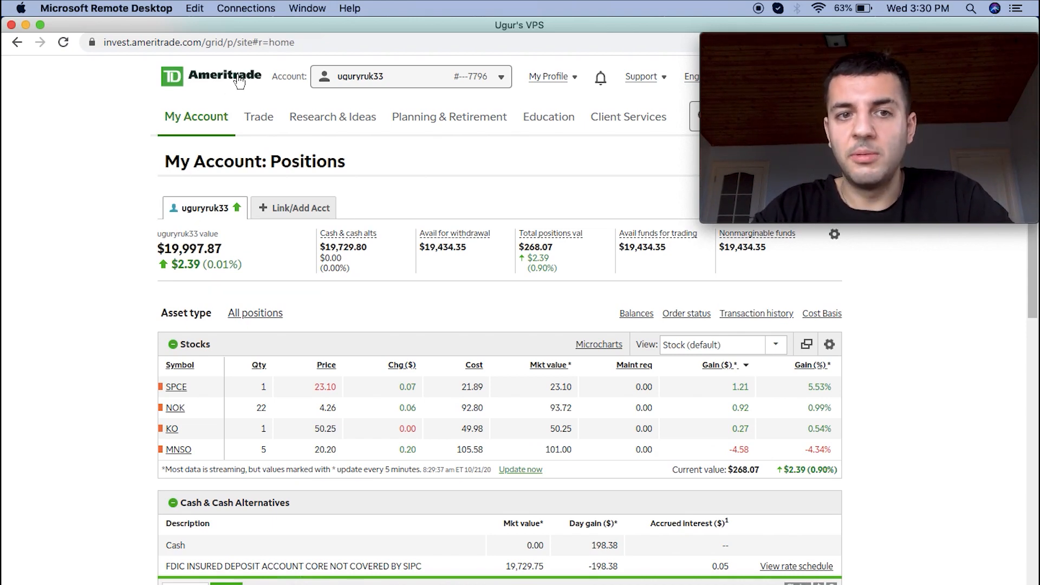